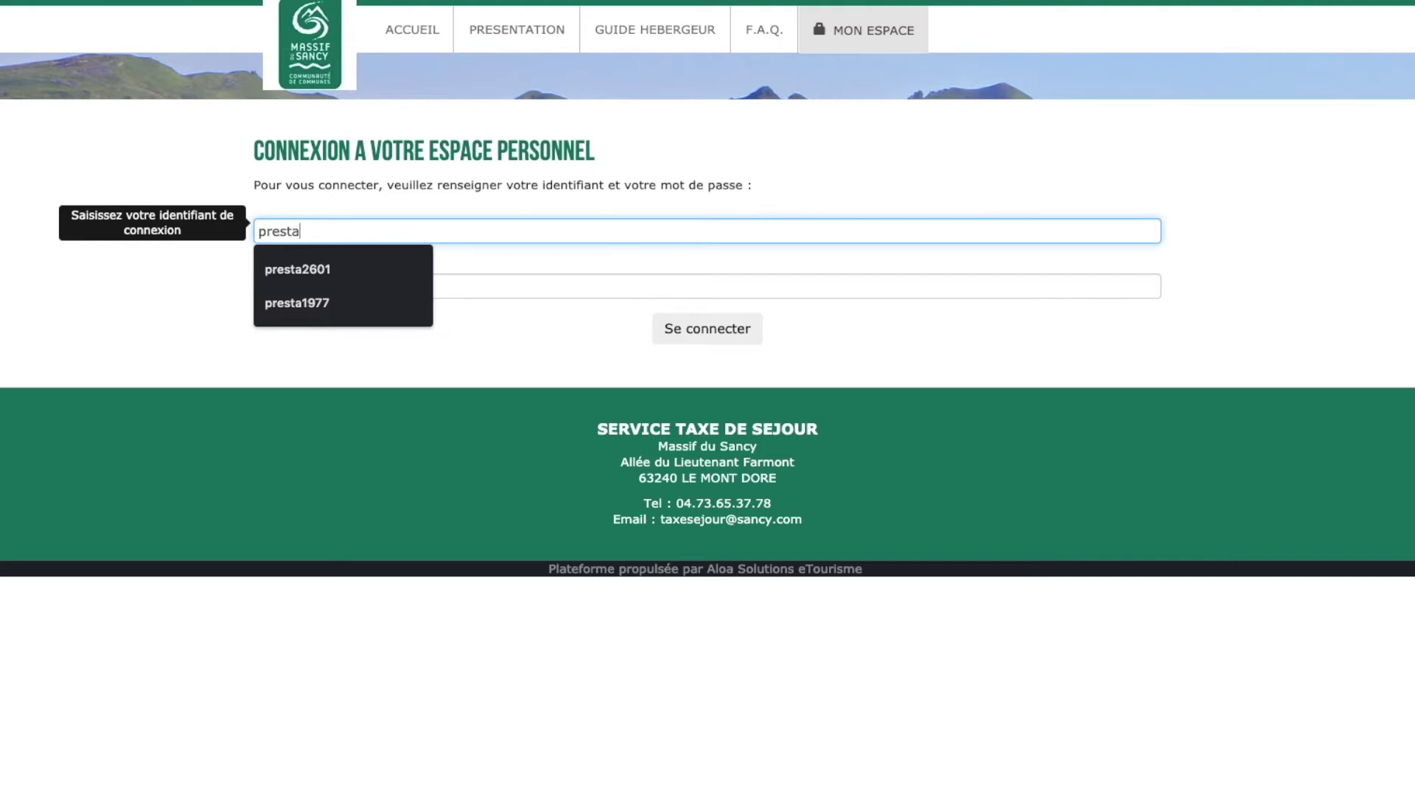
# - Enter and correct the host's identifier, type the account password, and sign in to the personal space
pyautogui.write('601@')
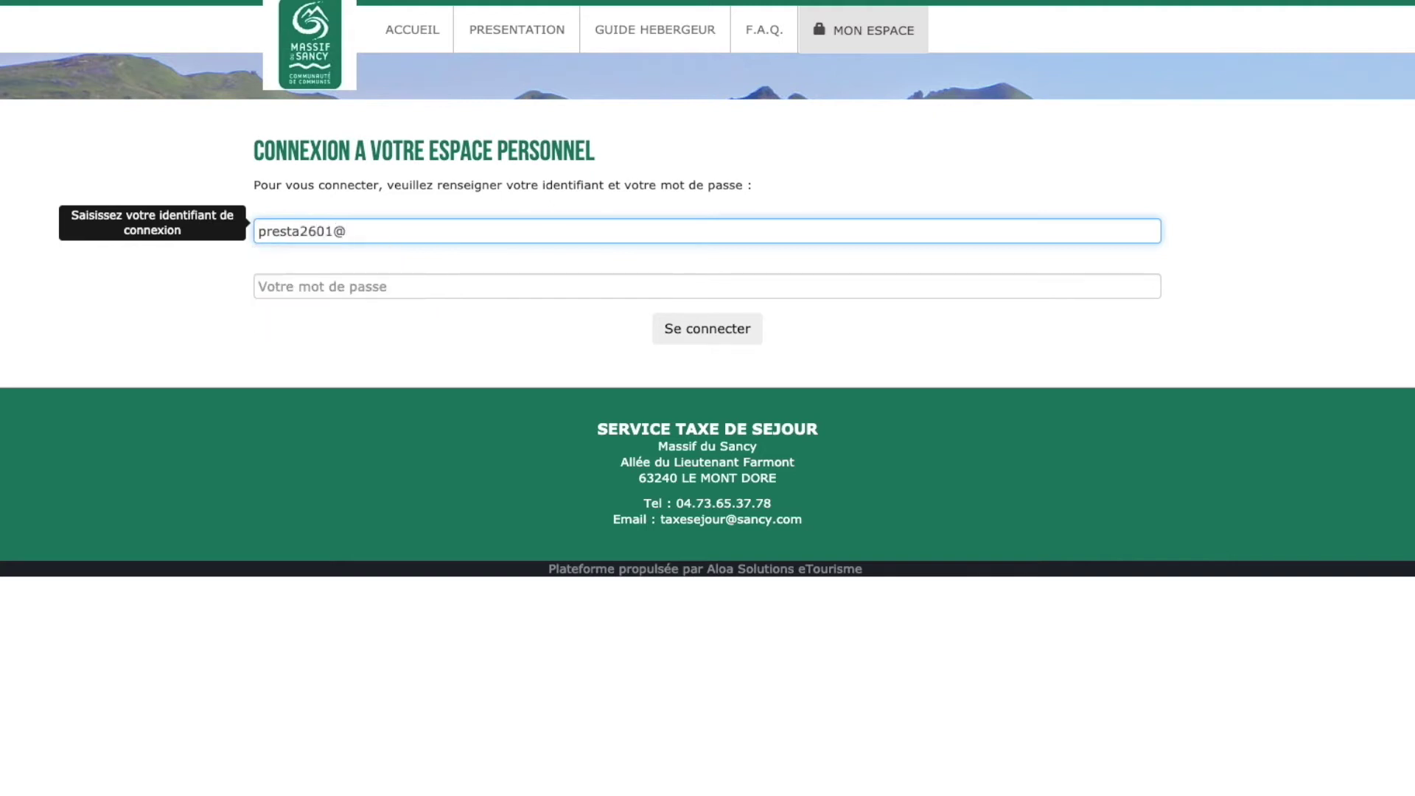
pyautogui.press('BackSpace')
pyautogui.press('Tab')
pyautogui.write('*')
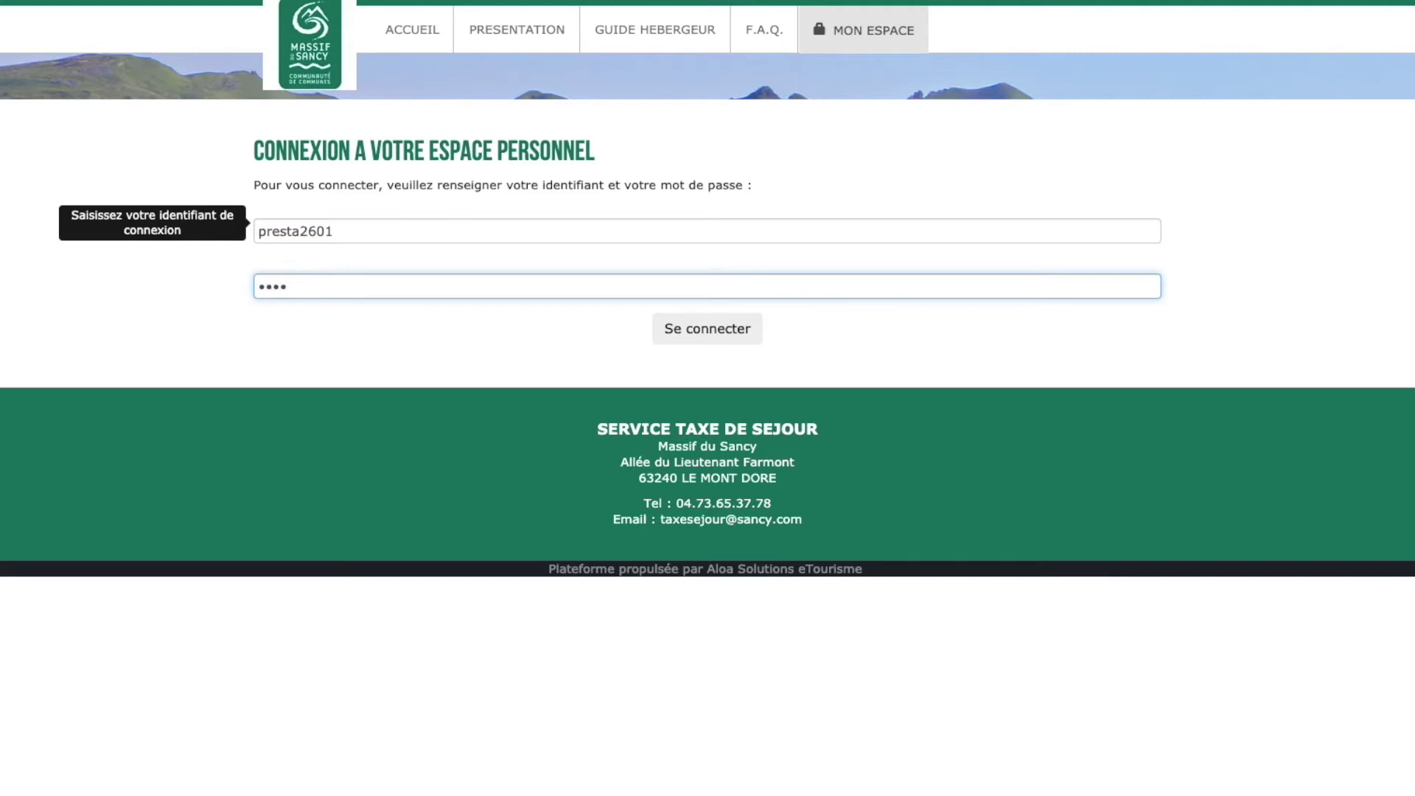
pyautogui.write('***')
pyautogui.click(700, 329)
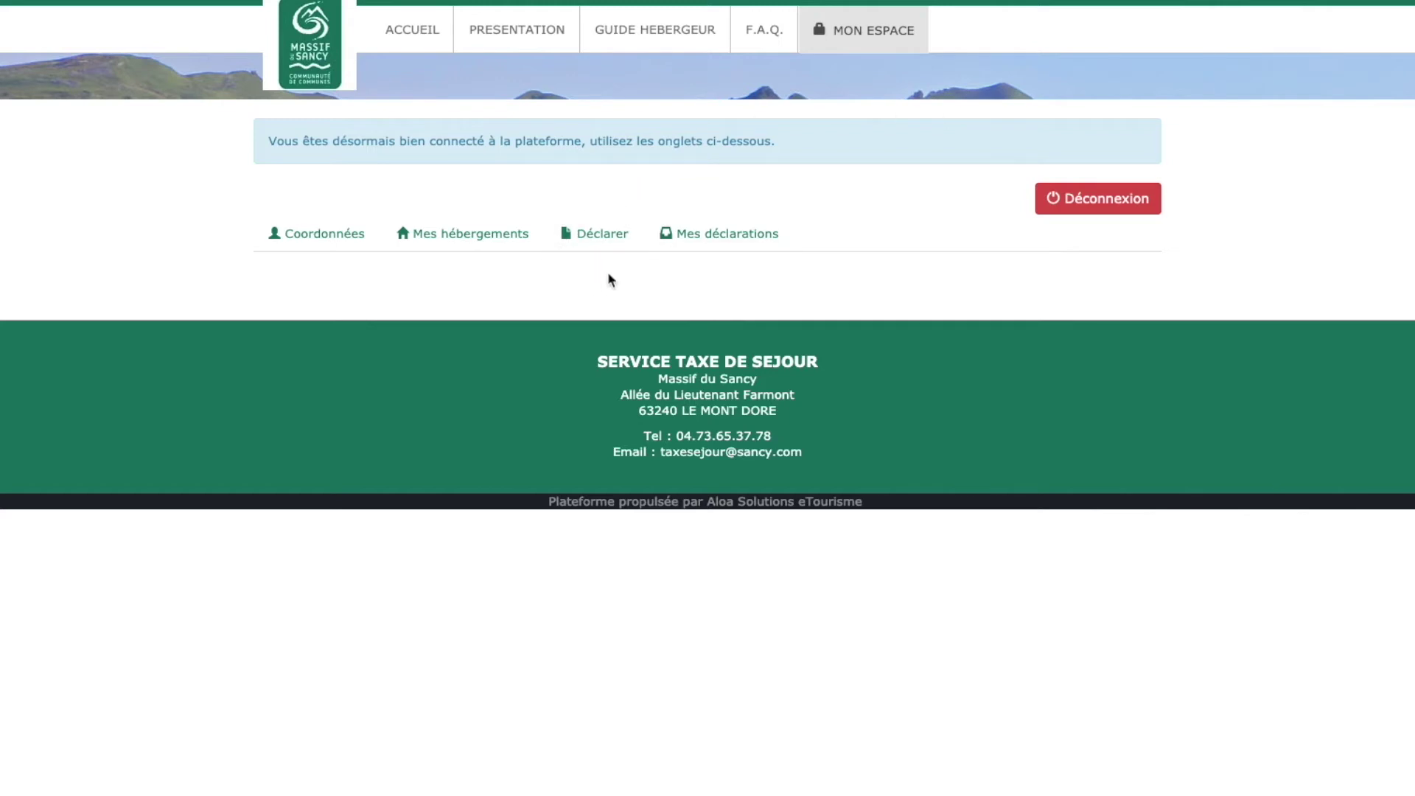
# - In the Déclarer section, choose the 2019 septembre à décembre period for MEUBLE TEST 1
pyautogui.click(595, 236)
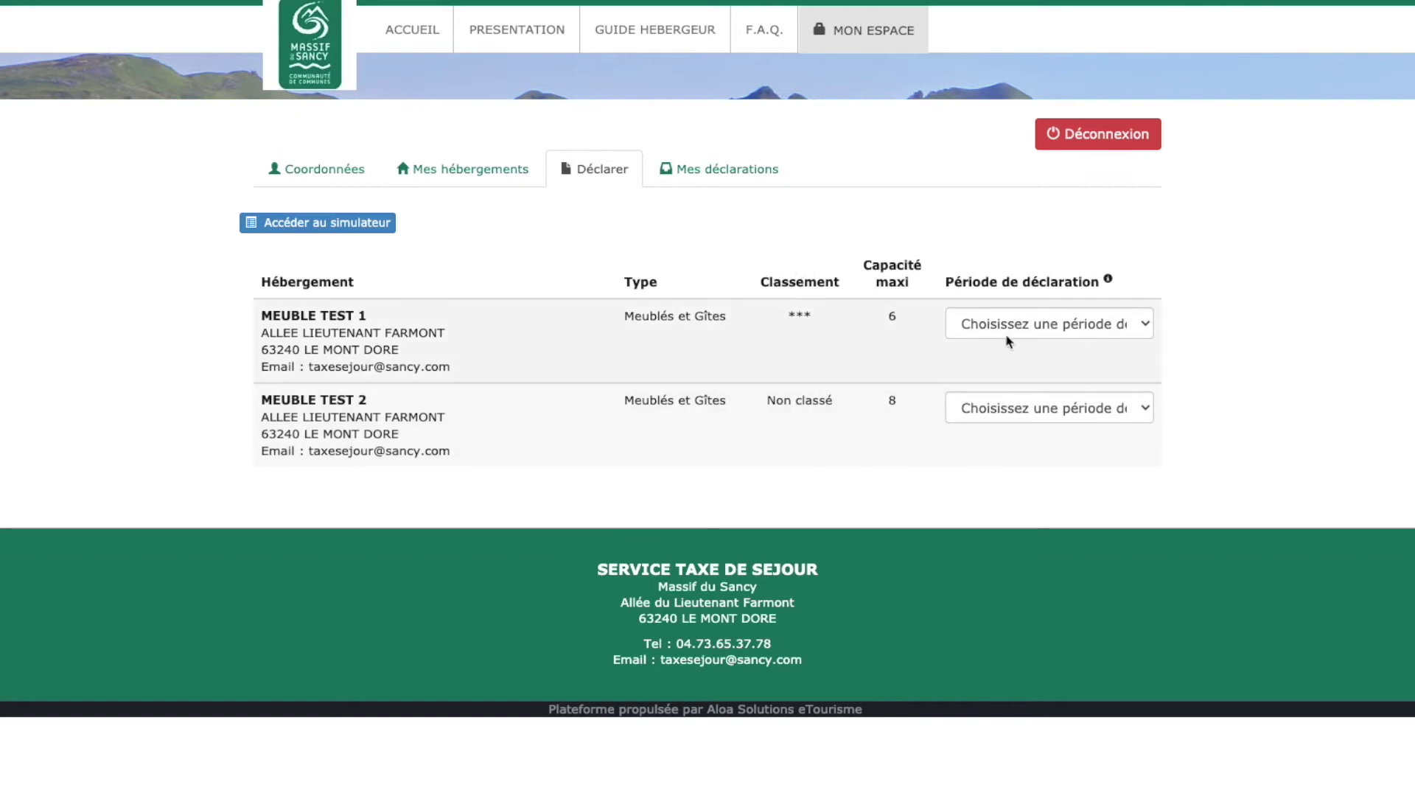
pyautogui.click(1069, 336)
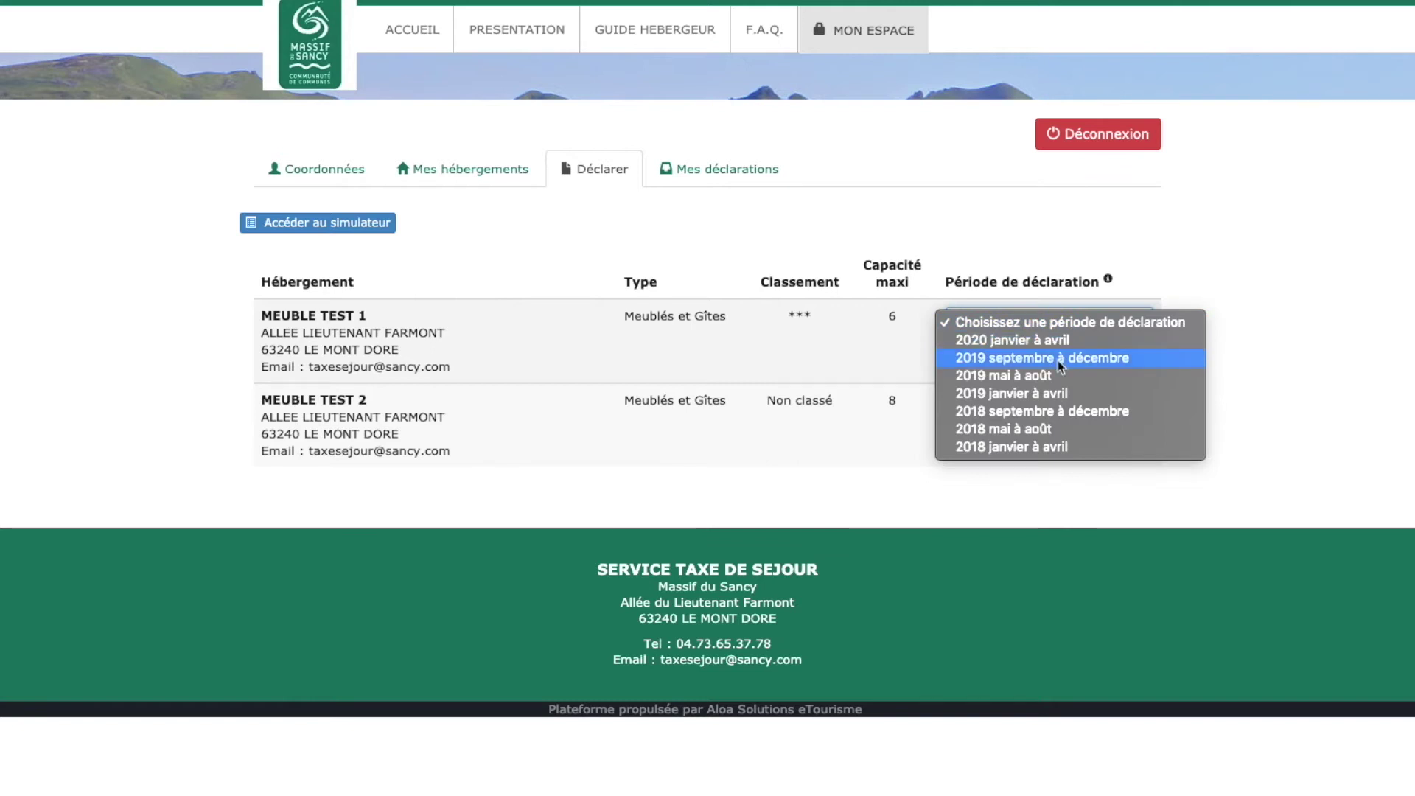
pyautogui.click(1060, 360)
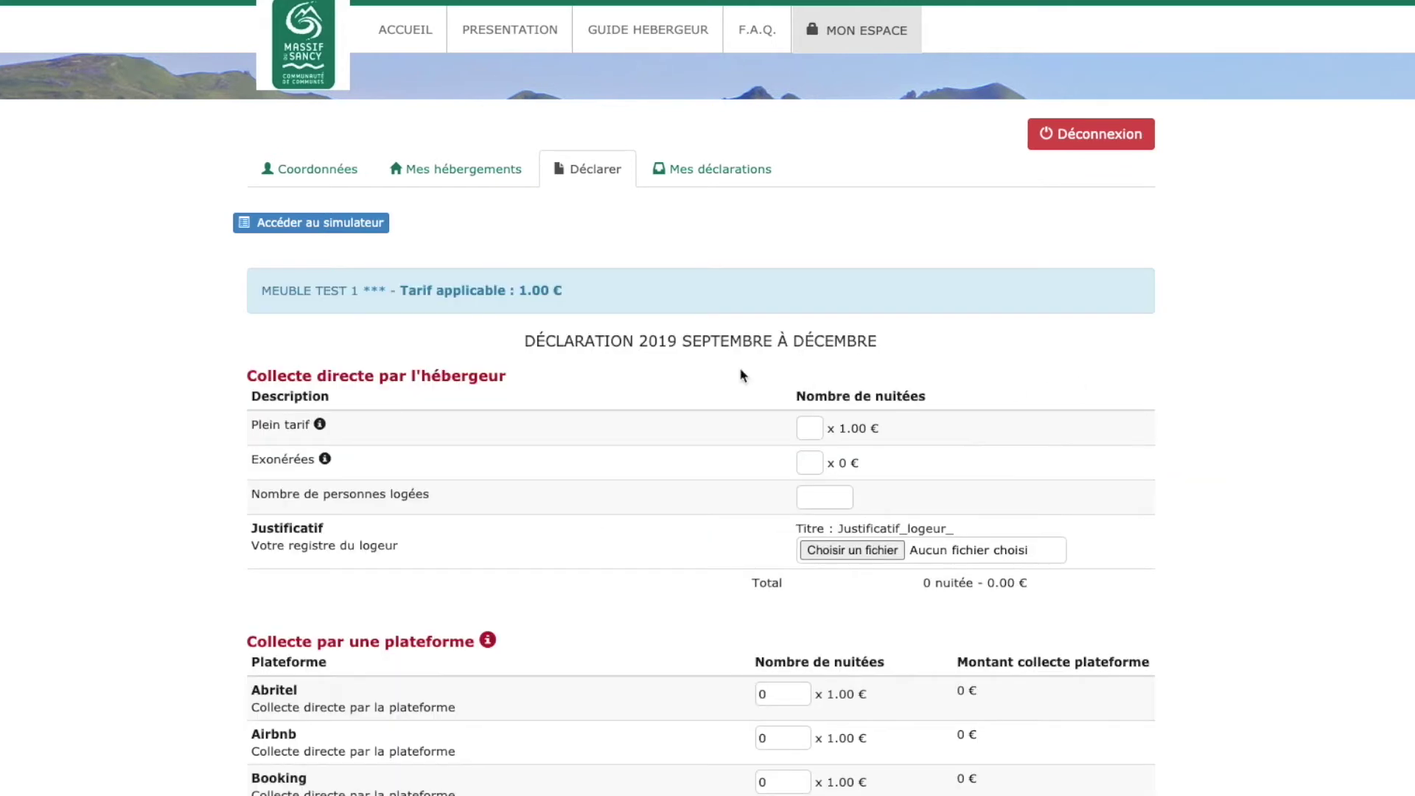
pyautogui.scroll(-2, 58, 306)
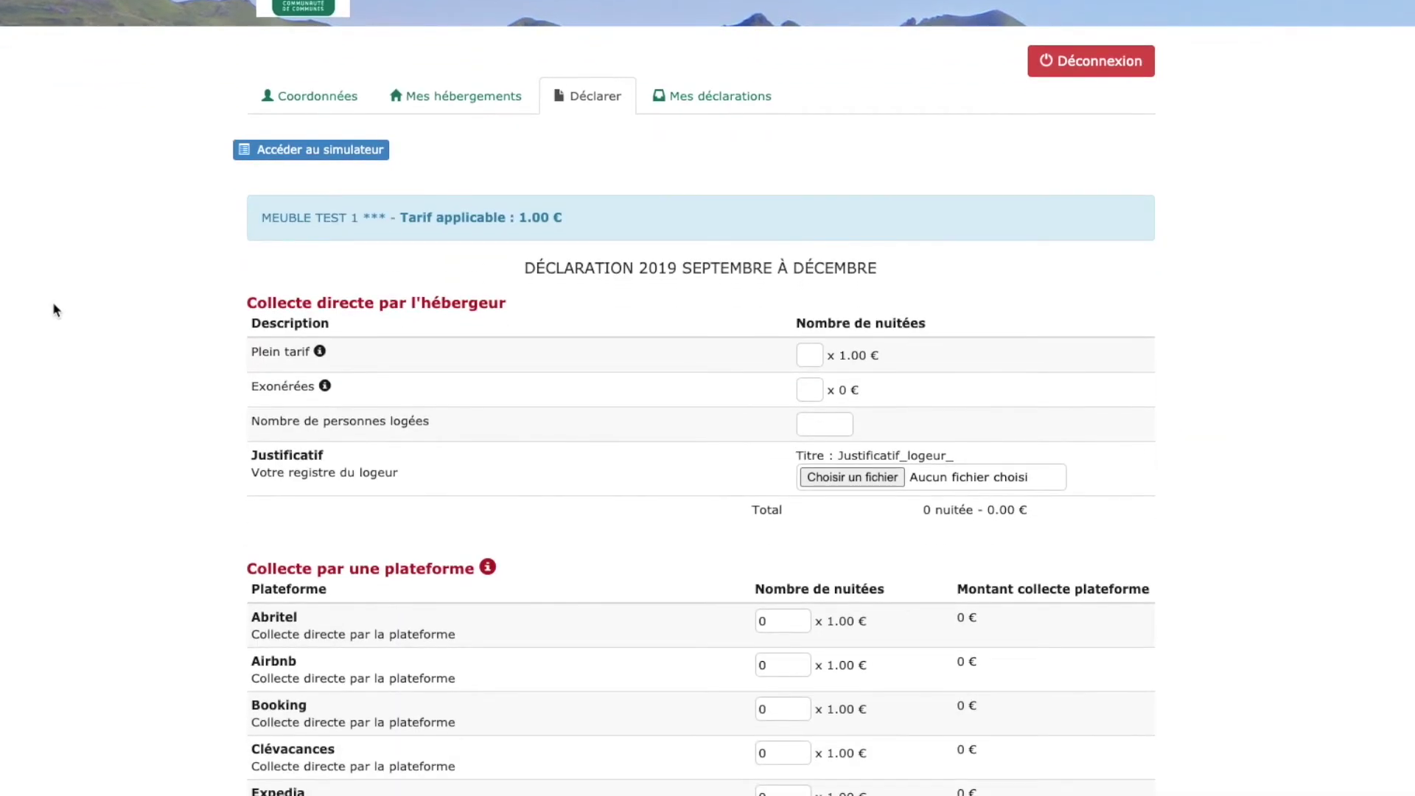
pyautogui.scroll(-1, 53, 308)
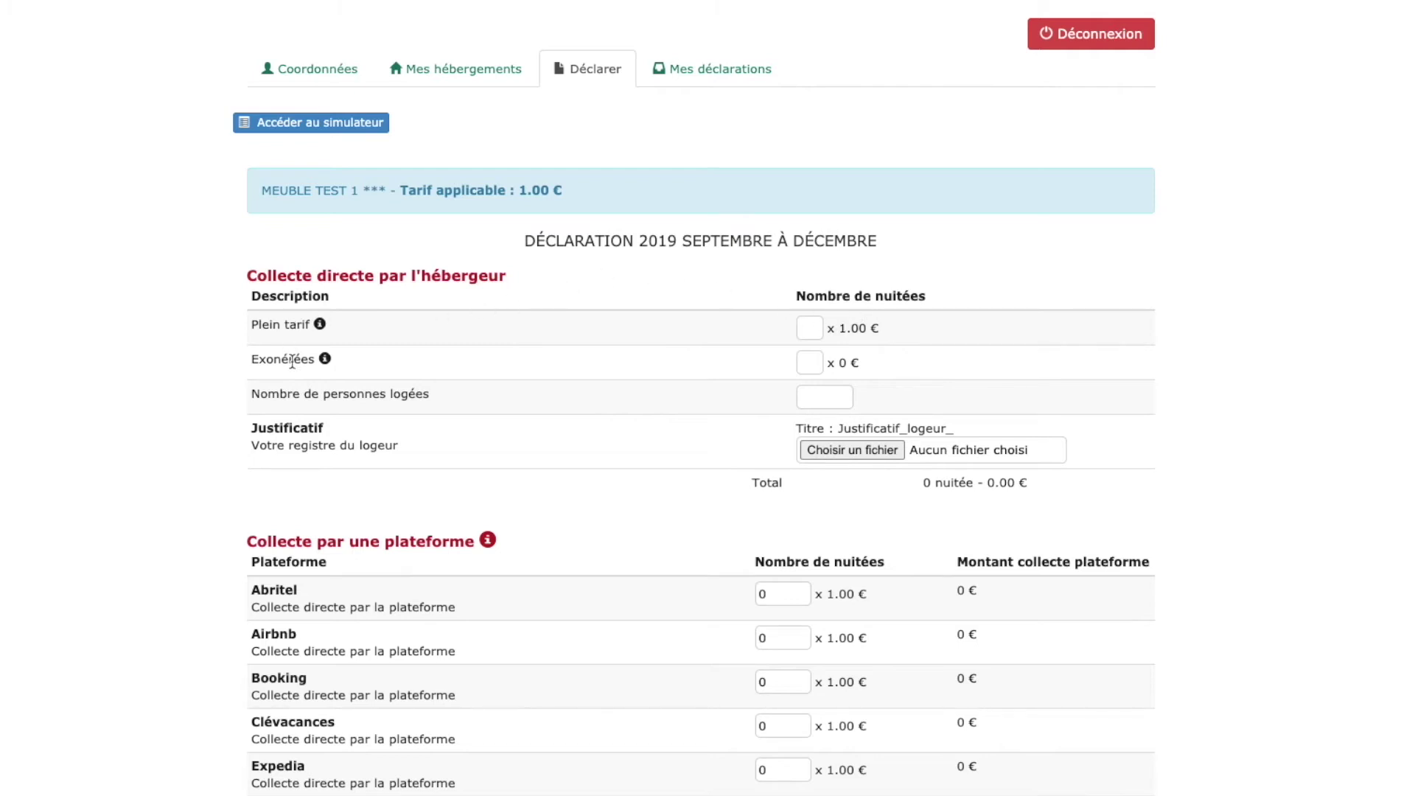
pyautogui.moveTo(320, 325)
pyautogui.click(809, 328)
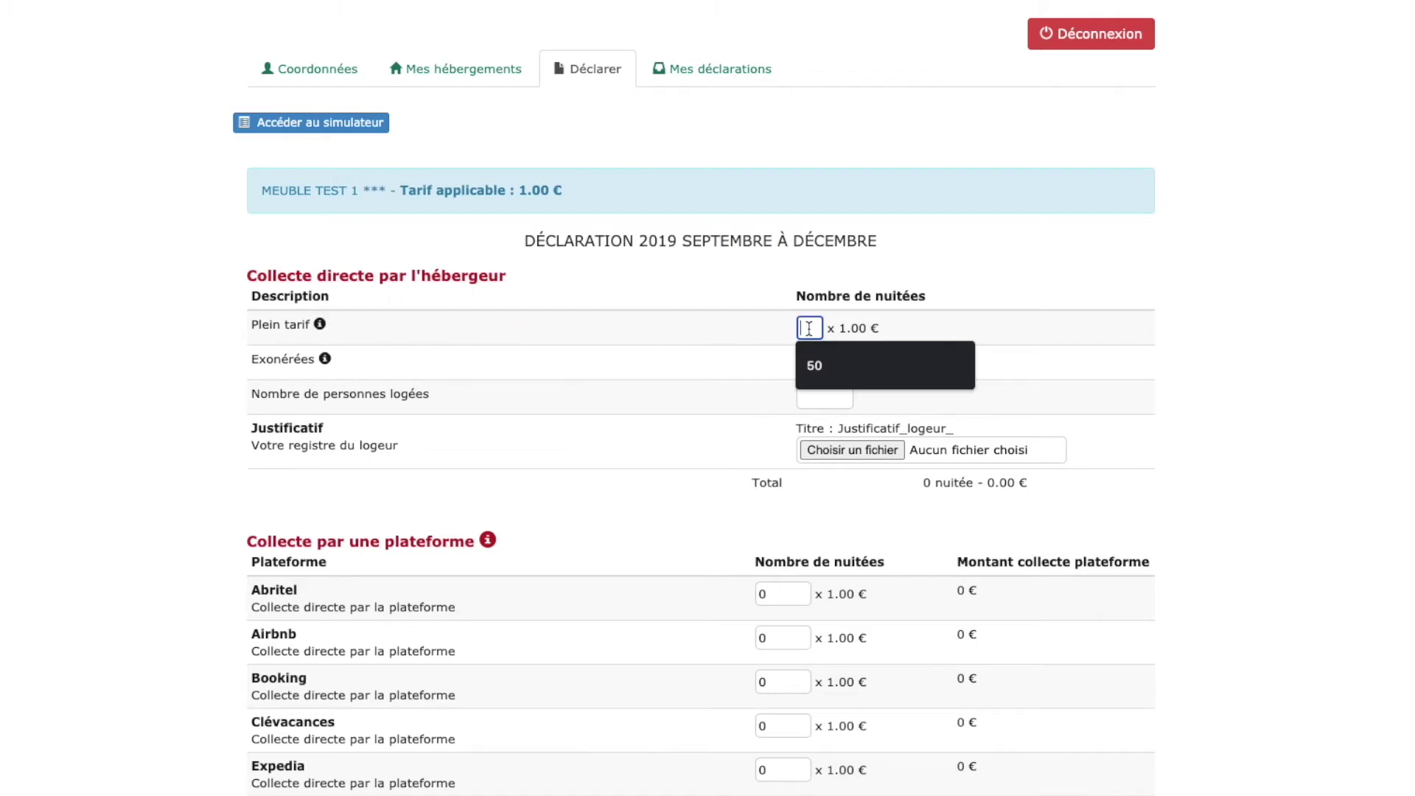
# - Enter 20 in Plein tarif, 0 in Exonérées and 10 in Nombre de personnes logées, totalling 20.00 €
pyautogui.write('20')
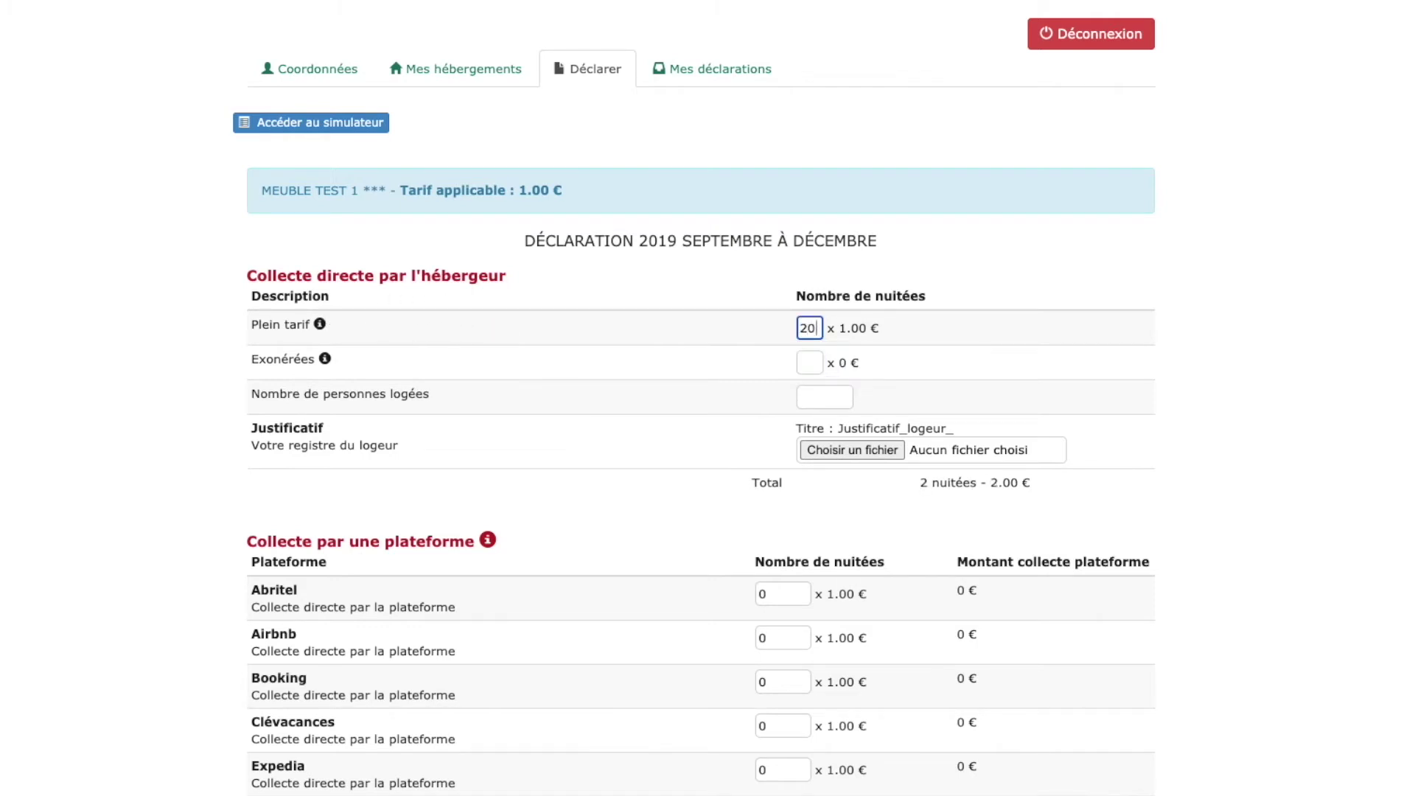
pyautogui.click(324, 359)
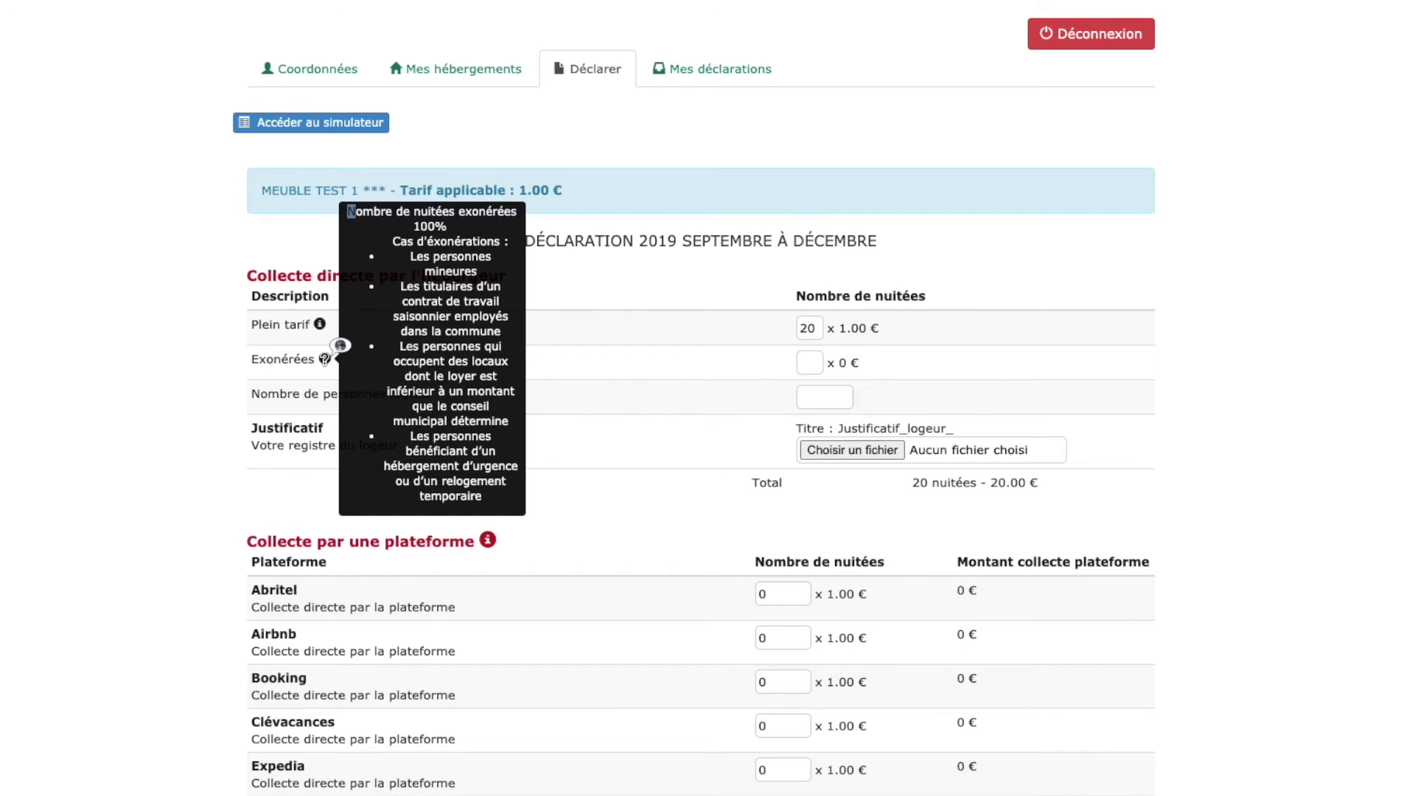
pyautogui.click(803, 363)
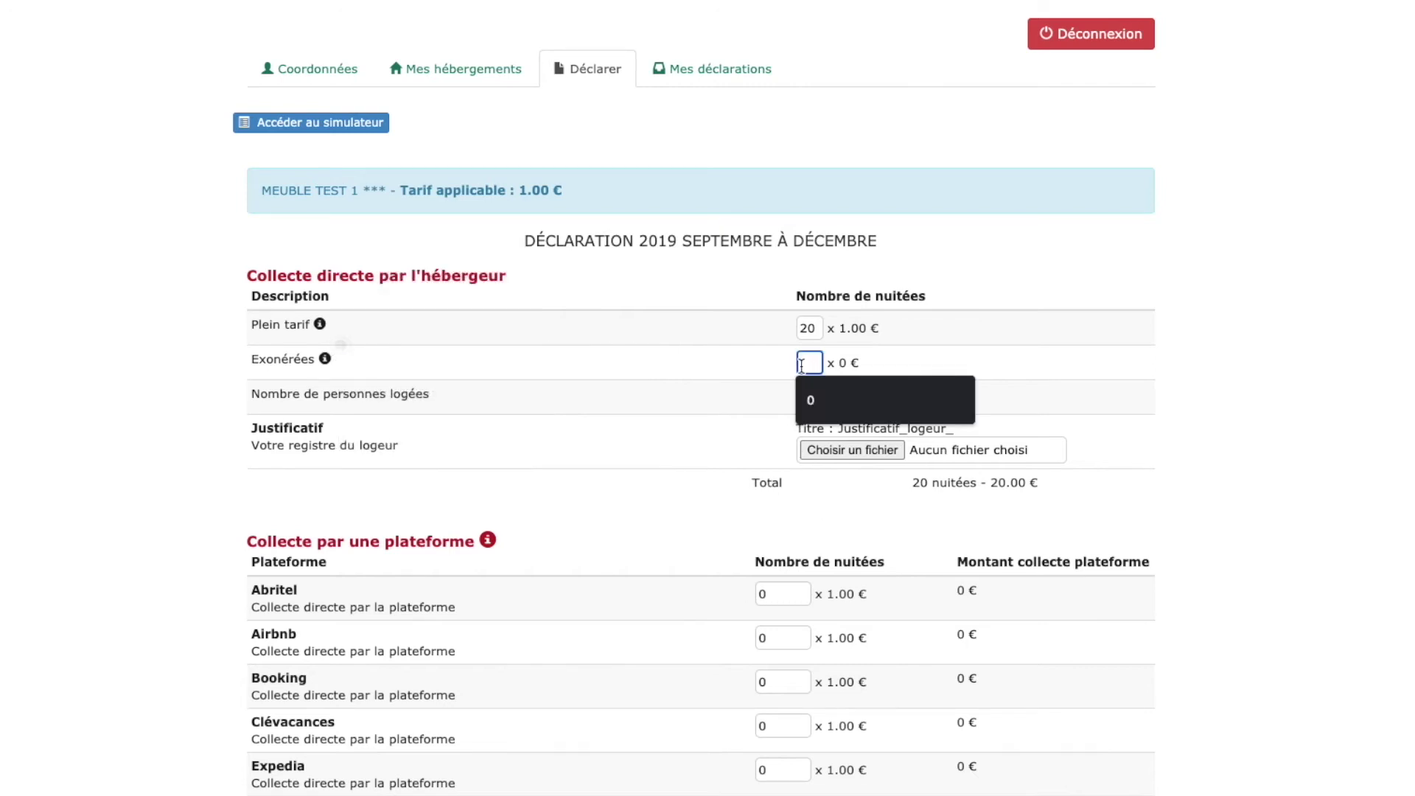
pyautogui.write('0')
pyautogui.click(480, 402)
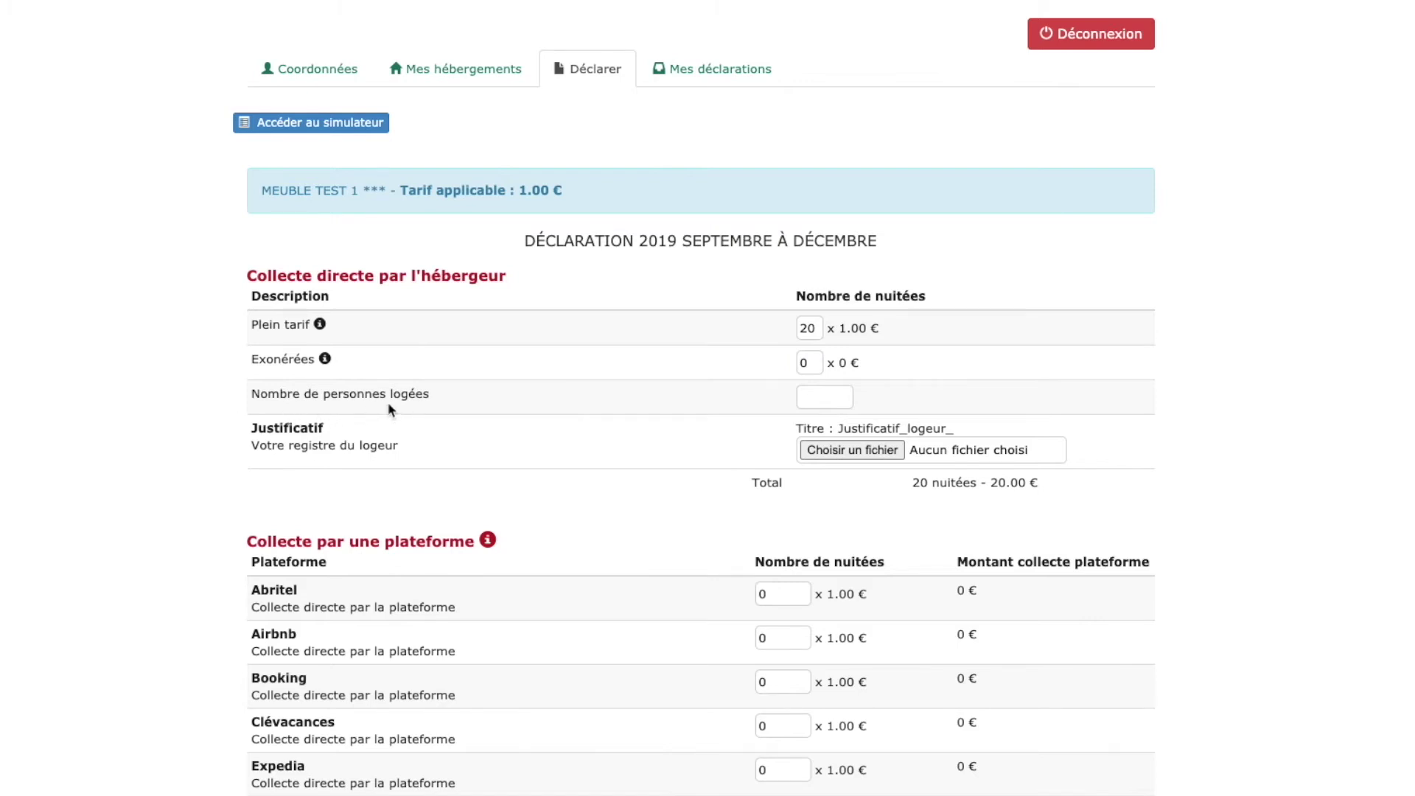
pyautogui.click(819, 396)
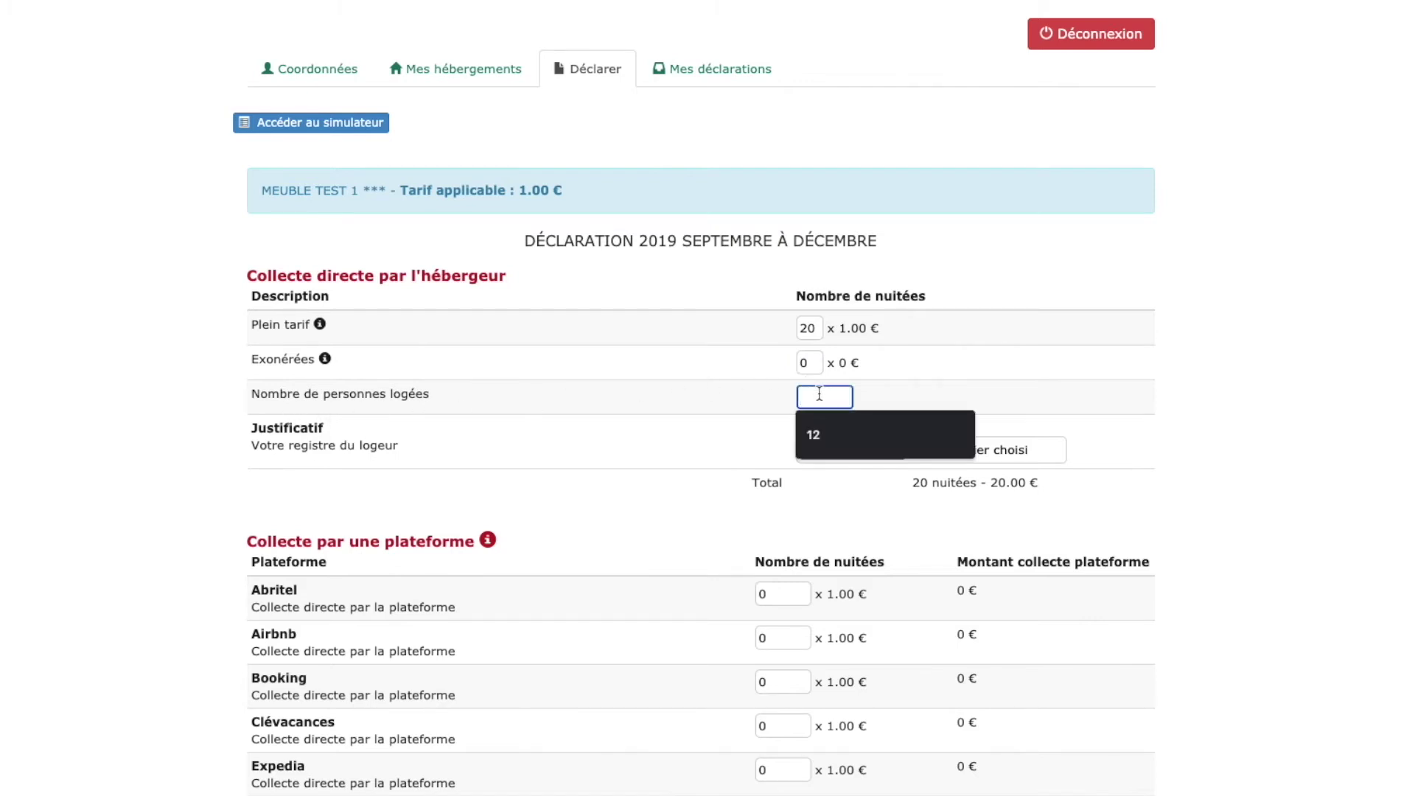
pyautogui.write('10')
pyautogui.click(682, 440)
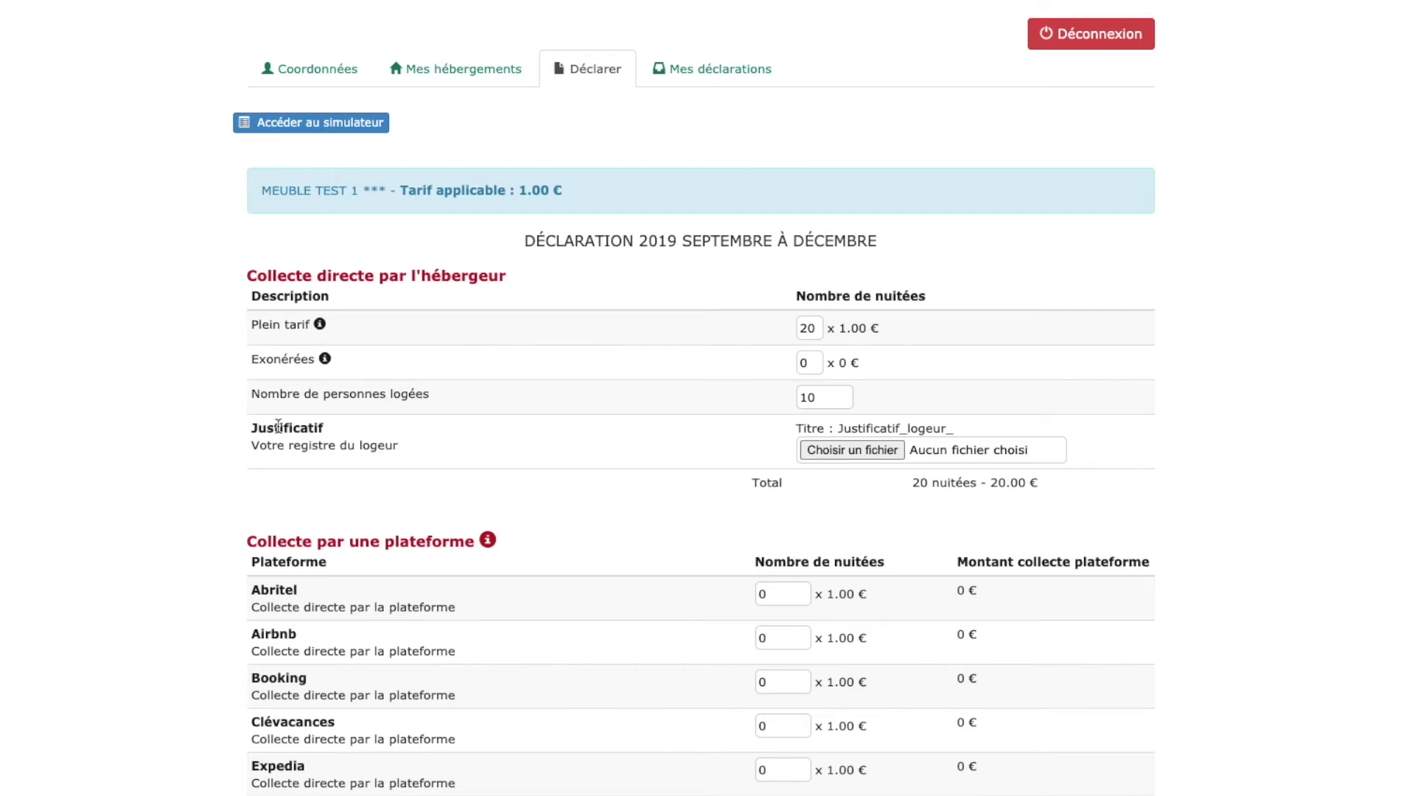
pyautogui.click(850, 451)
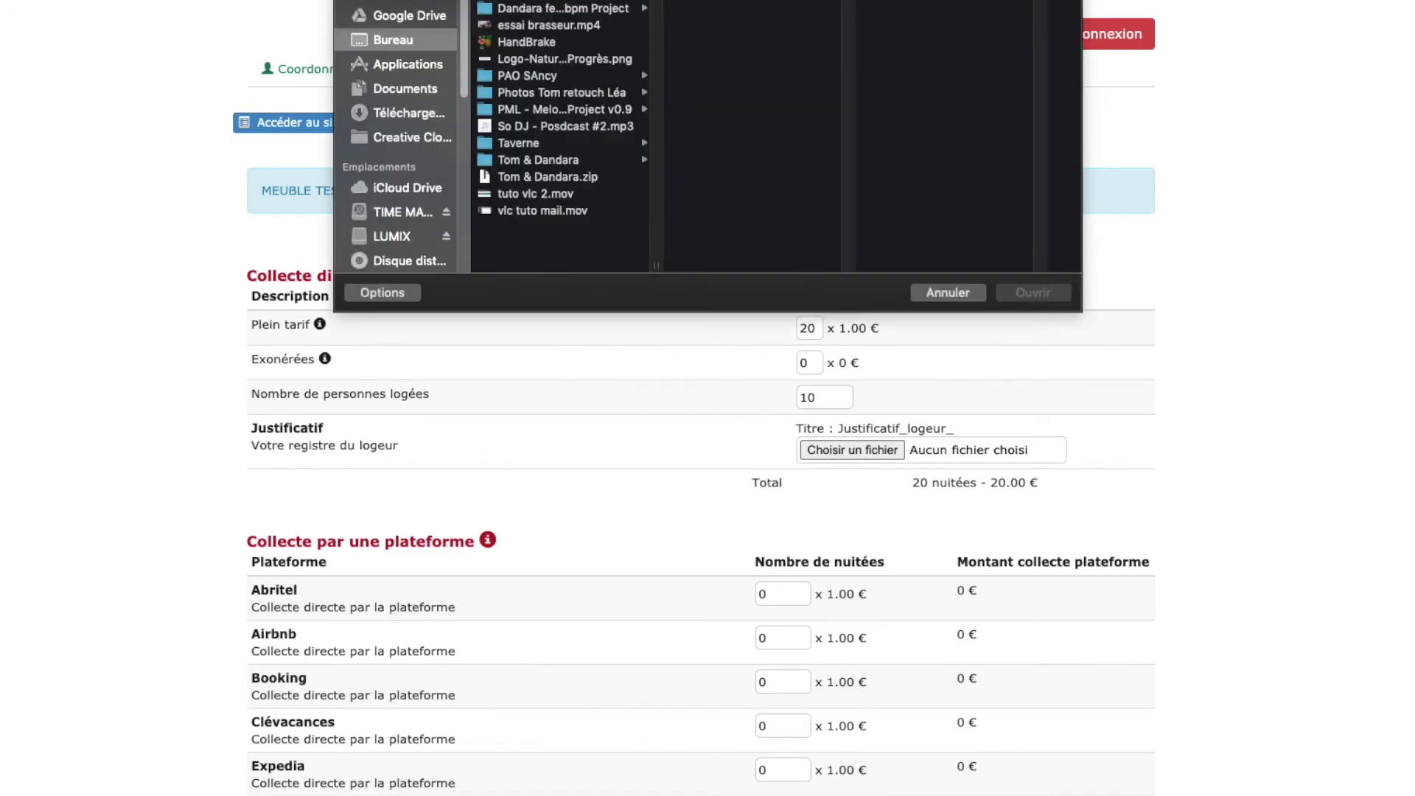
pyautogui.click(406, 90)
pyautogui.click(943, 294)
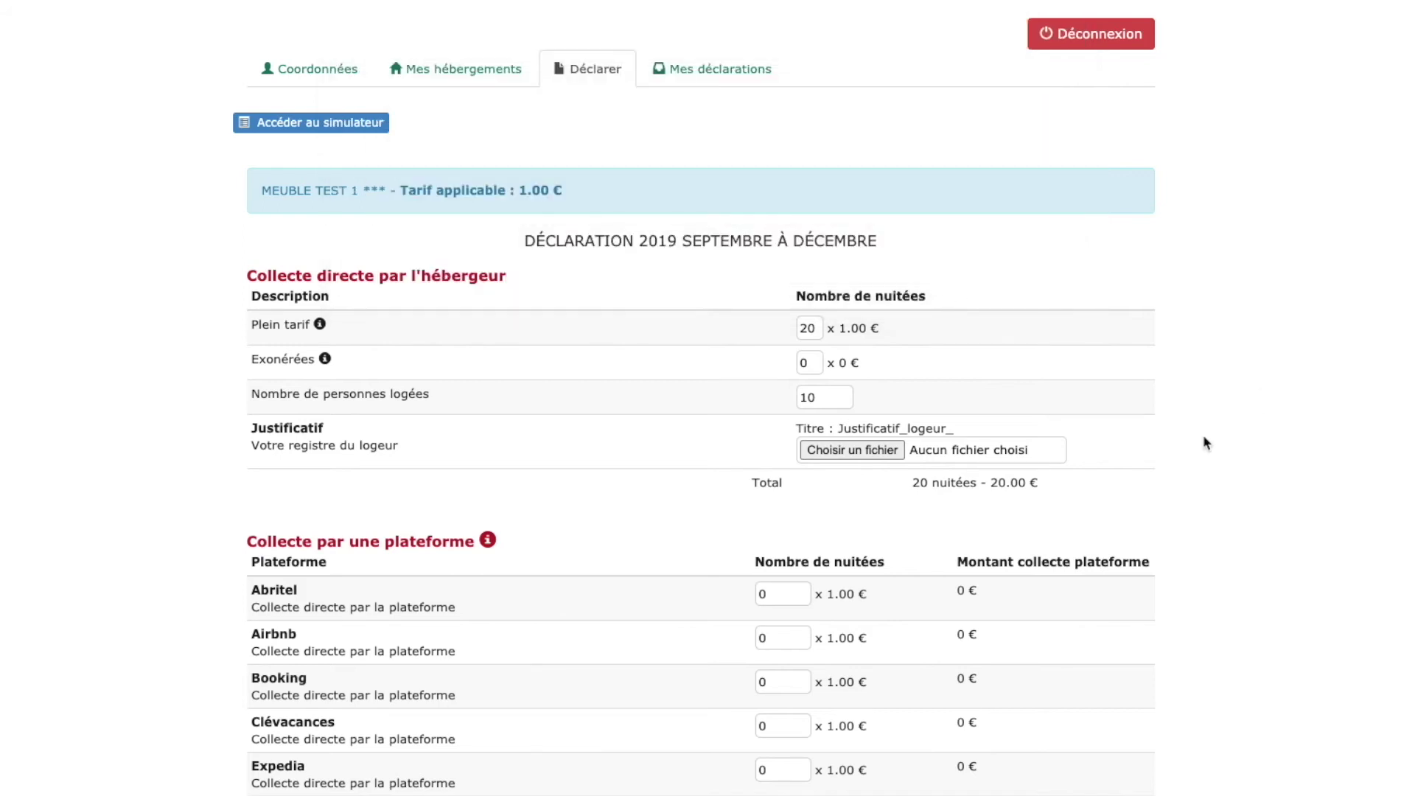
pyautogui.scroll(-1, 1010, 486)
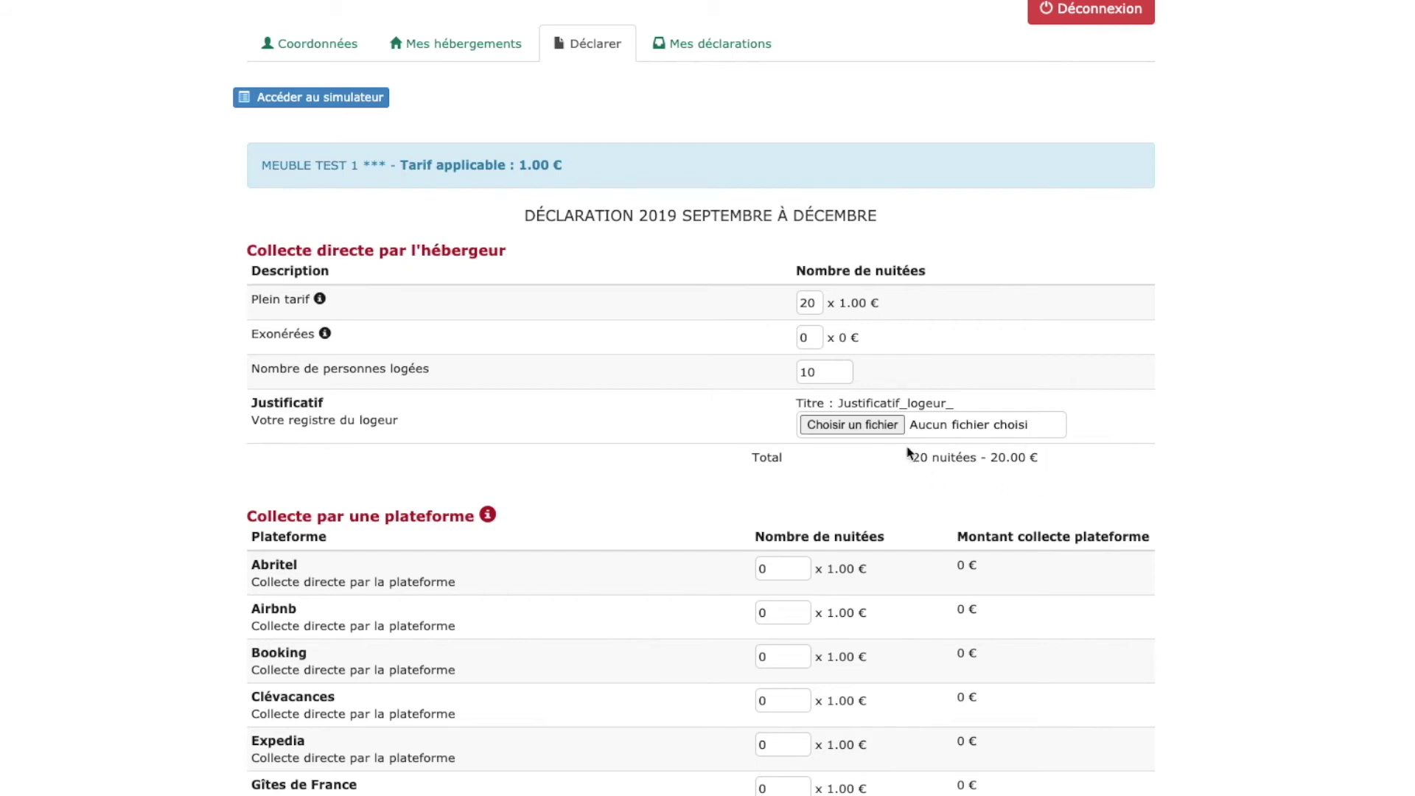
pyautogui.scroll(-1, 869, 532)
pyautogui.scroll(-10, 869, 532)
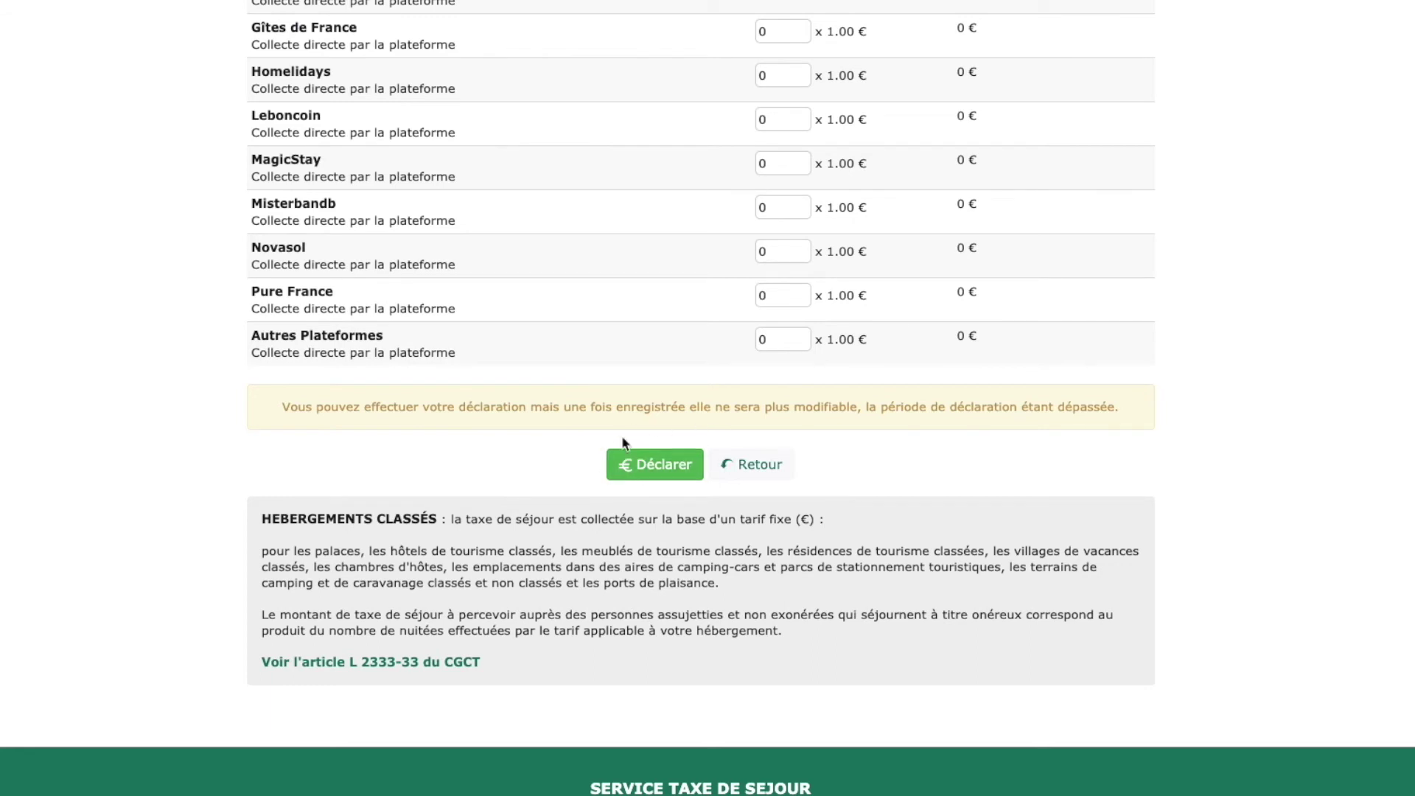
# - Submit the declaration with Déclarer and confirm the entered data with OK
pyautogui.click(672, 470)
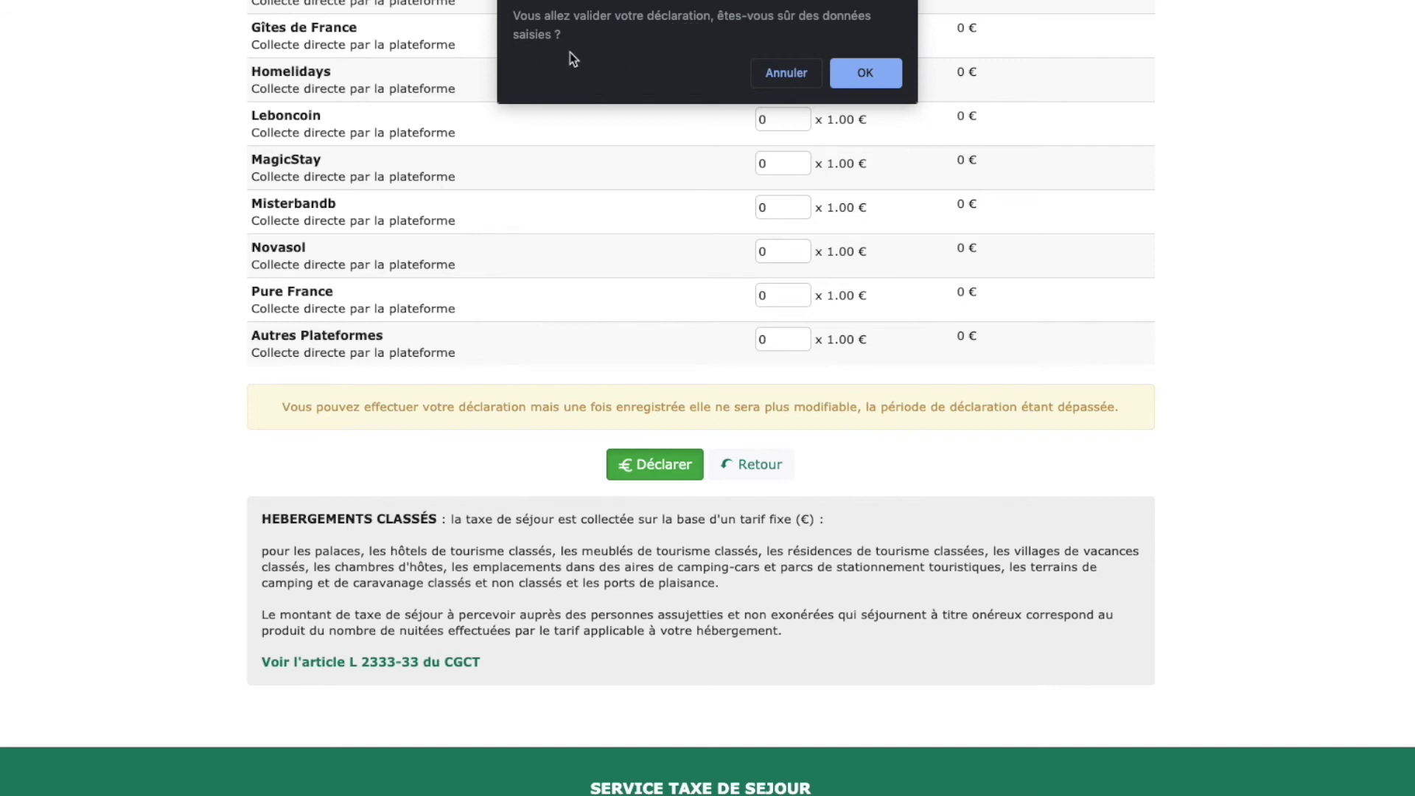
pyautogui.click(867, 79)
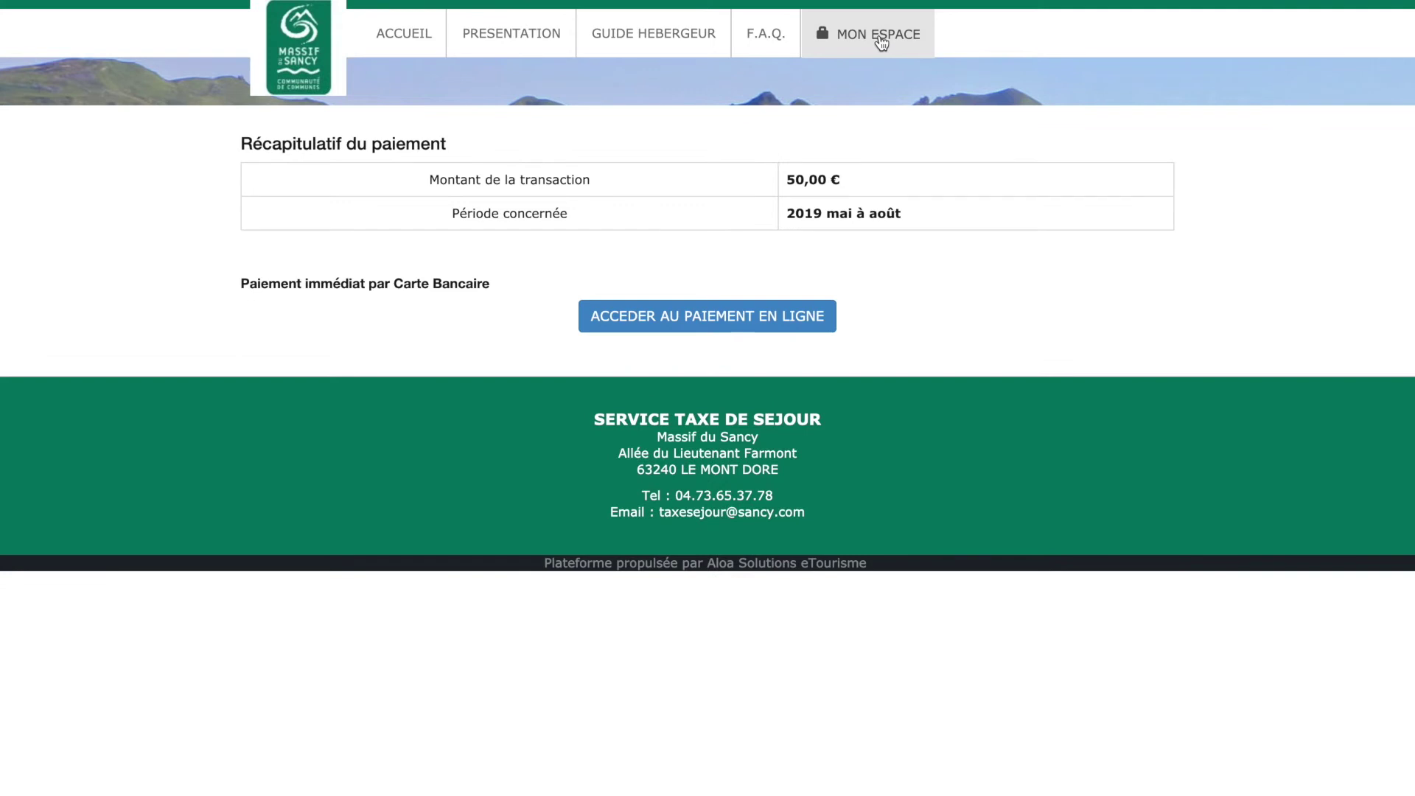
# - Go back to MON ESPACE, open Déclarer and expand MEUBLE TEST 2's declaration periods
pyautogui.click(875, 32)
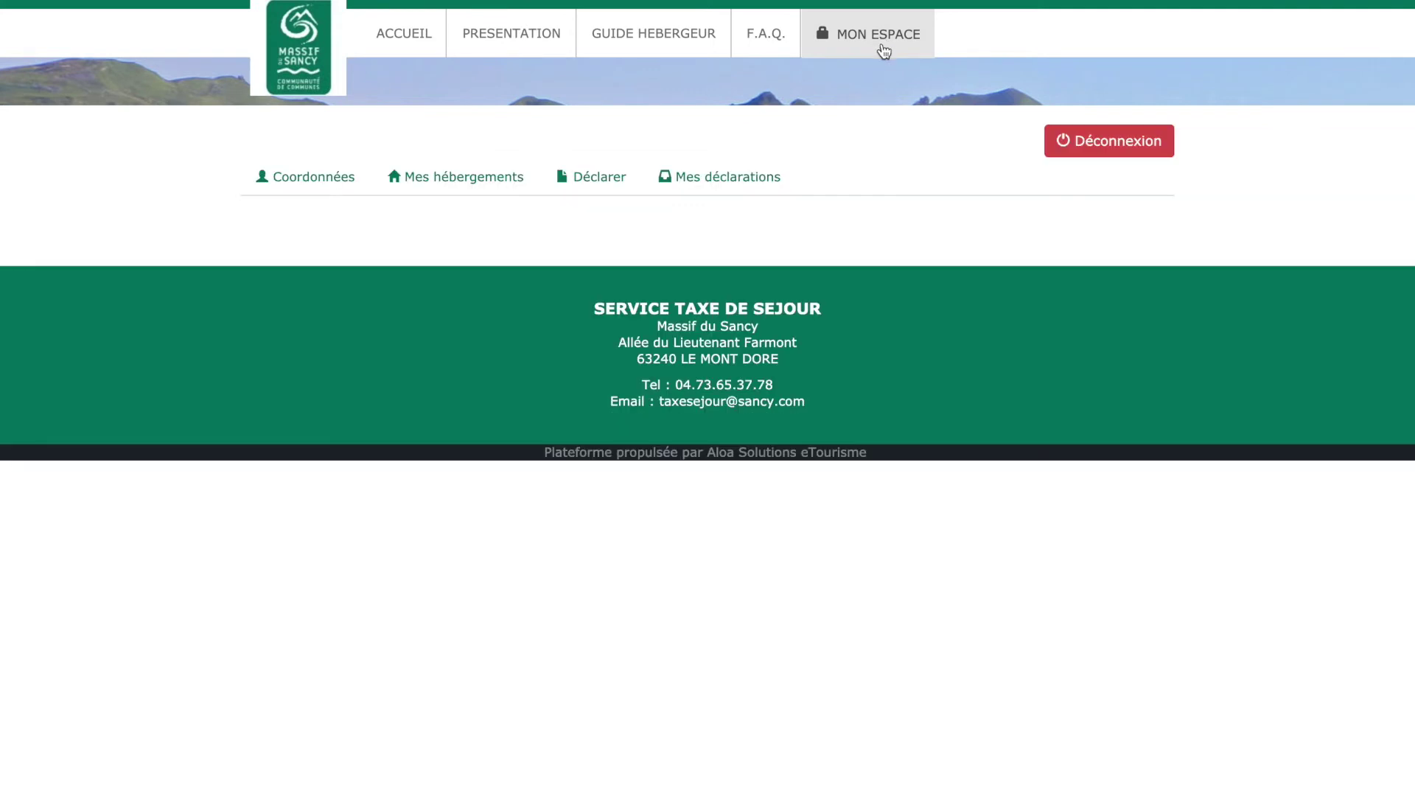
pyautogui.click(598, 182)
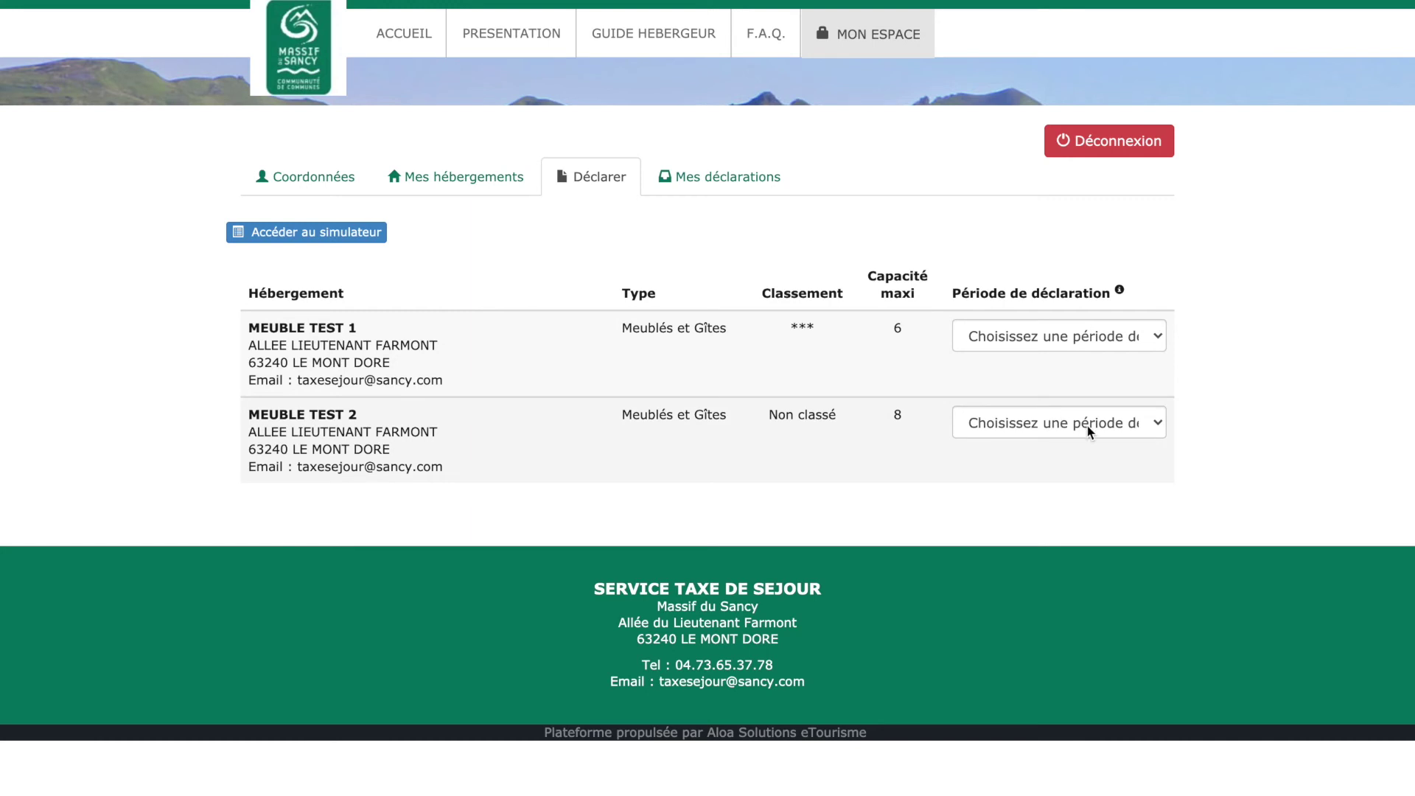
pyautogui.click(1047, 425)
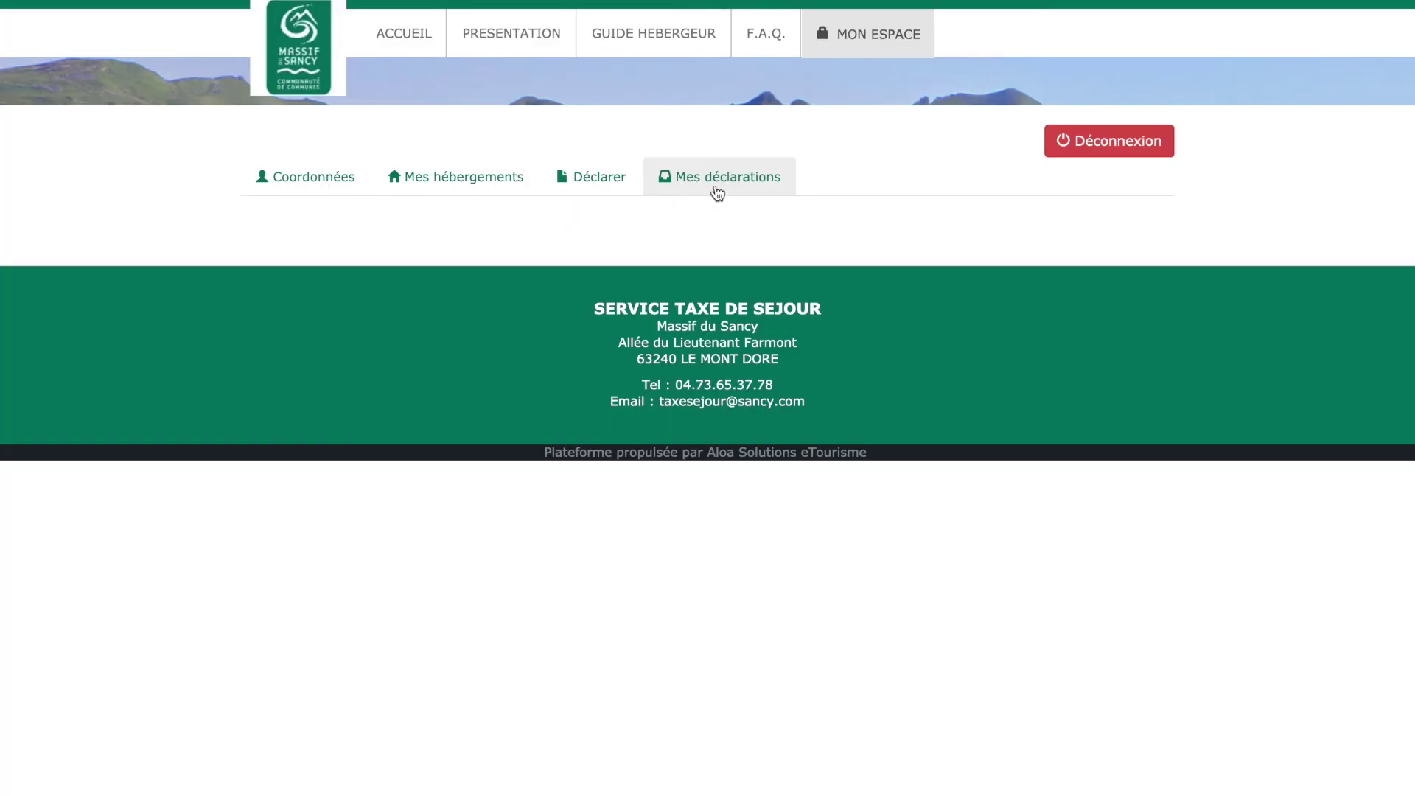
# - Show the Mes déclarations list, with 2019 septembre à décembre at 20,00 € unpaid
pyautogui.click(685, 190)
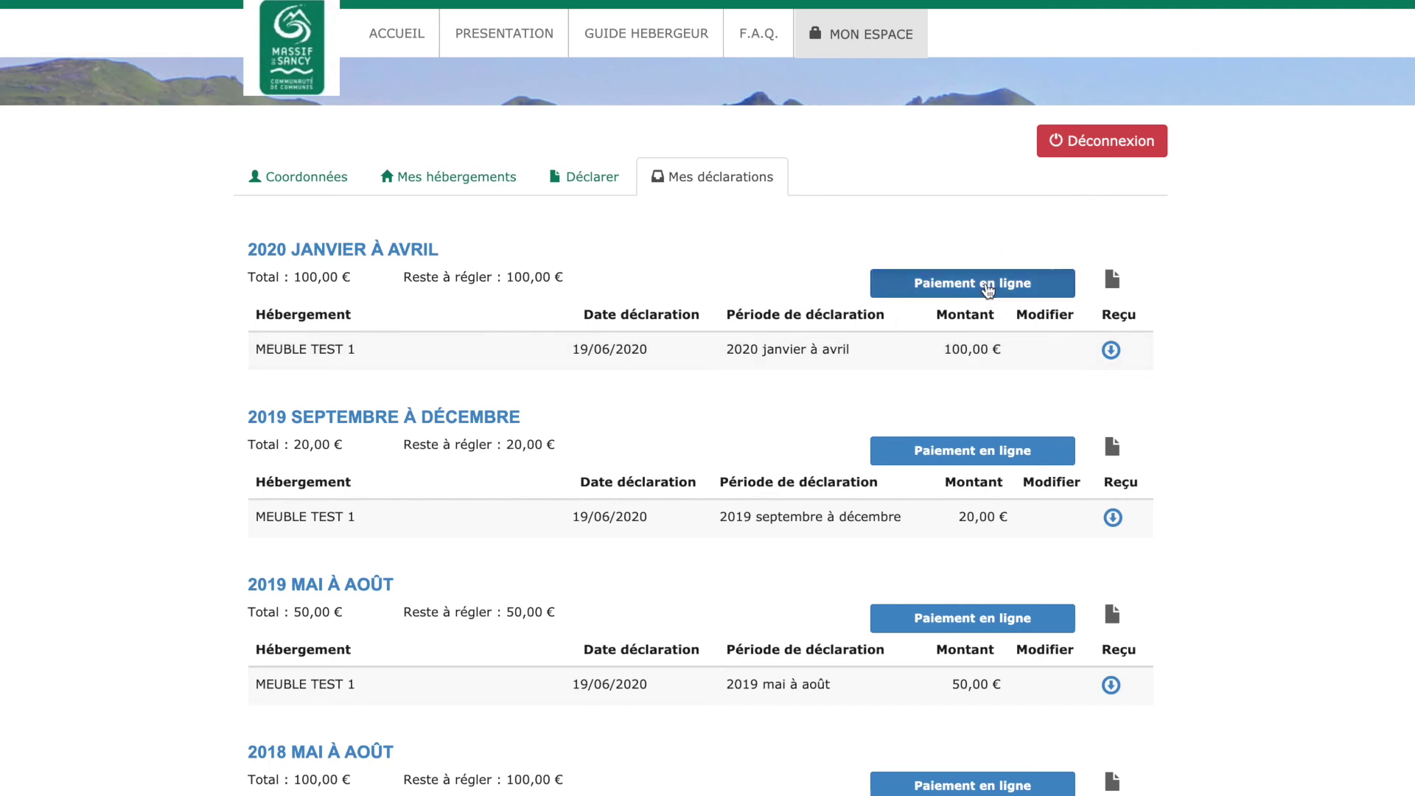
# - Choose Paiement en ligne for the 20,00 € declaration and continue to the bank's payment page
pyautogui.click(986, 283)
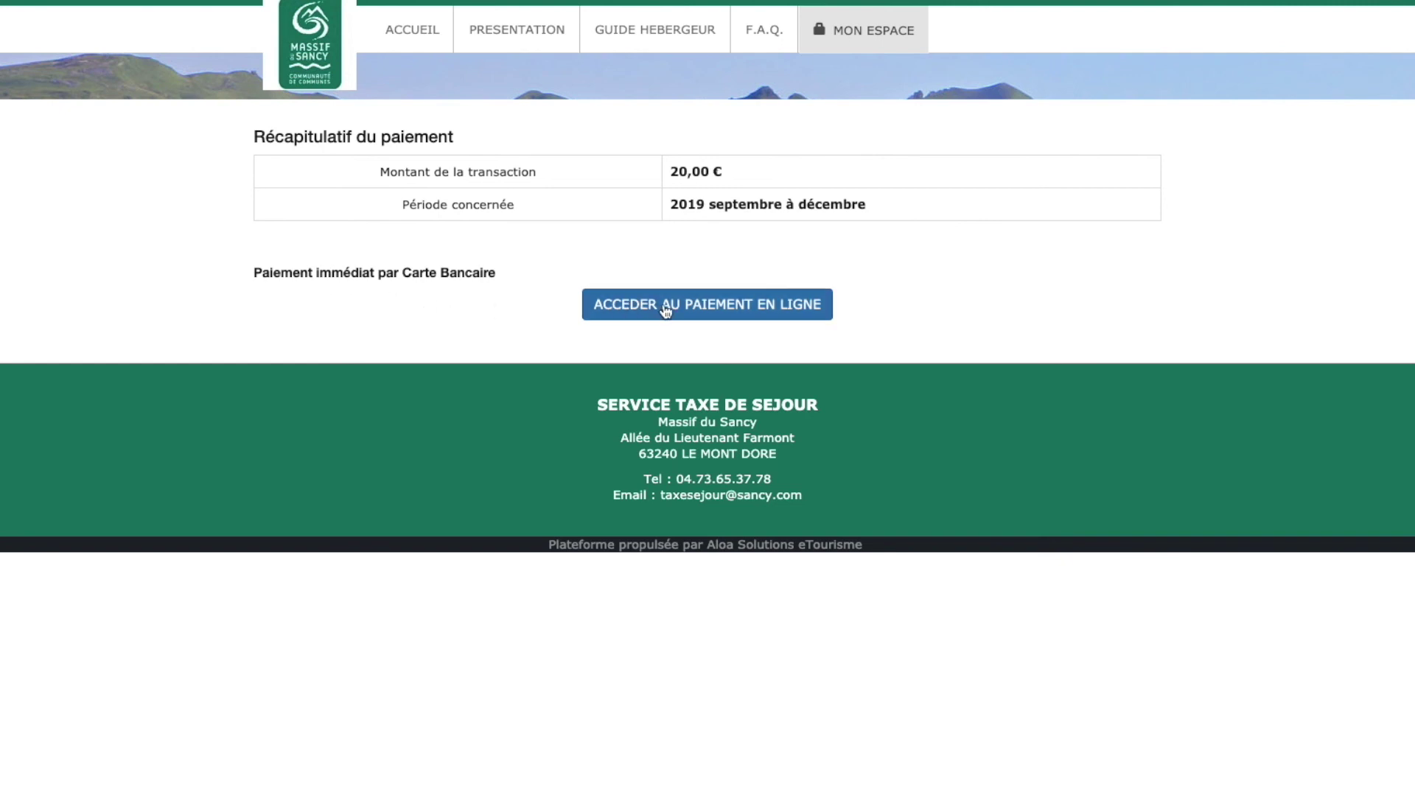
pyautogui.click(714, 306)
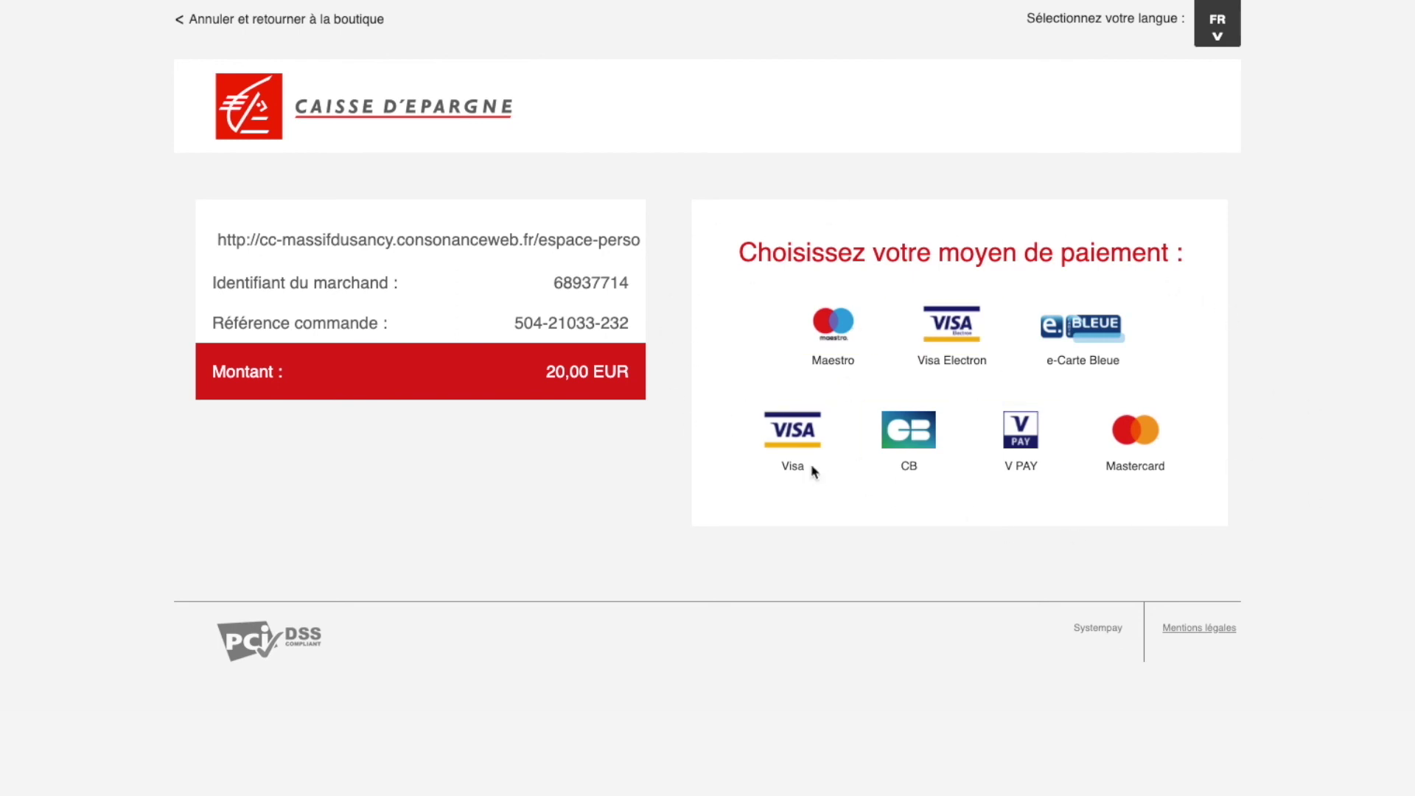
# - Pick Visa, enter and erase a card number, then return to the Mes déclarations list
pyautogui.click(798, 440)
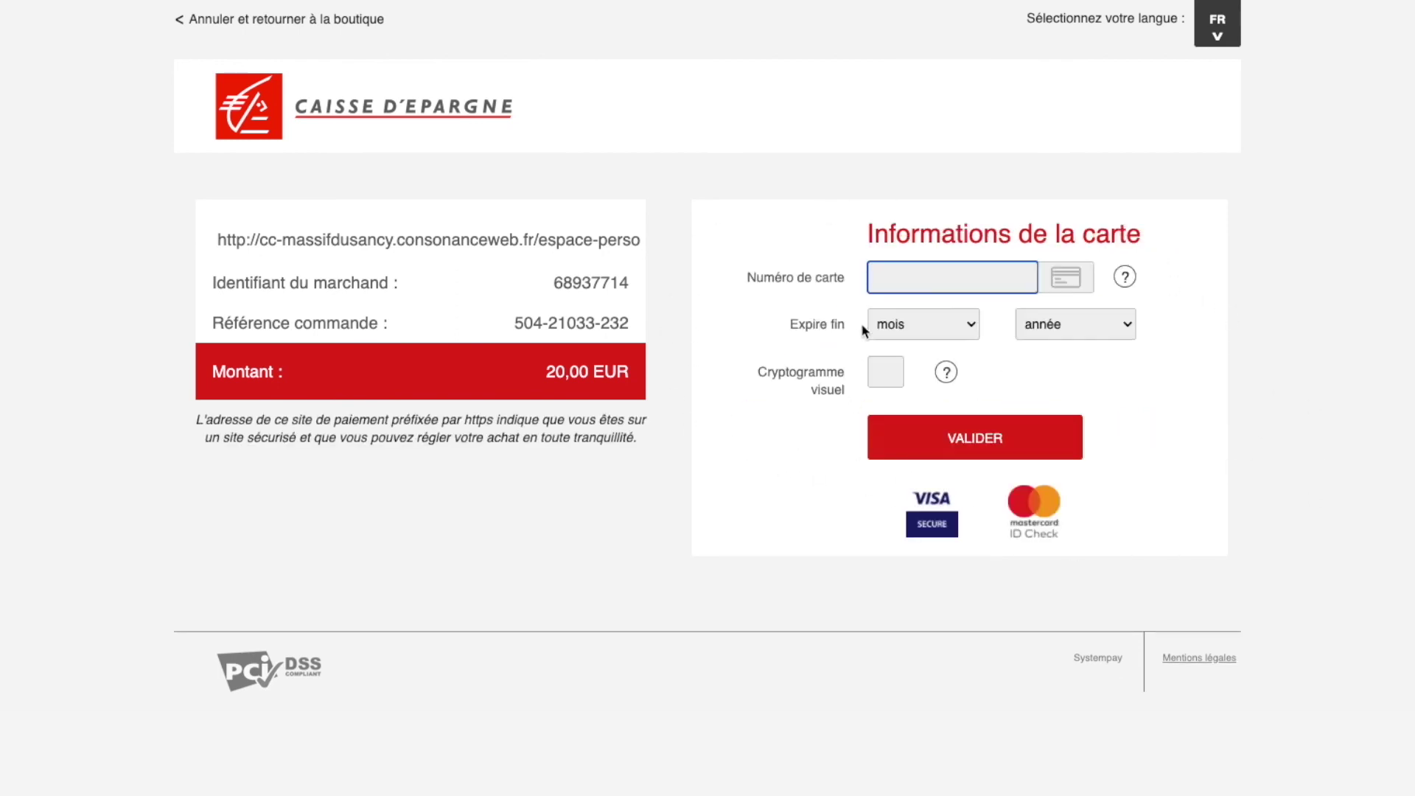
pyautogui.click(891, 280)
pyautogui.write('5646746464')
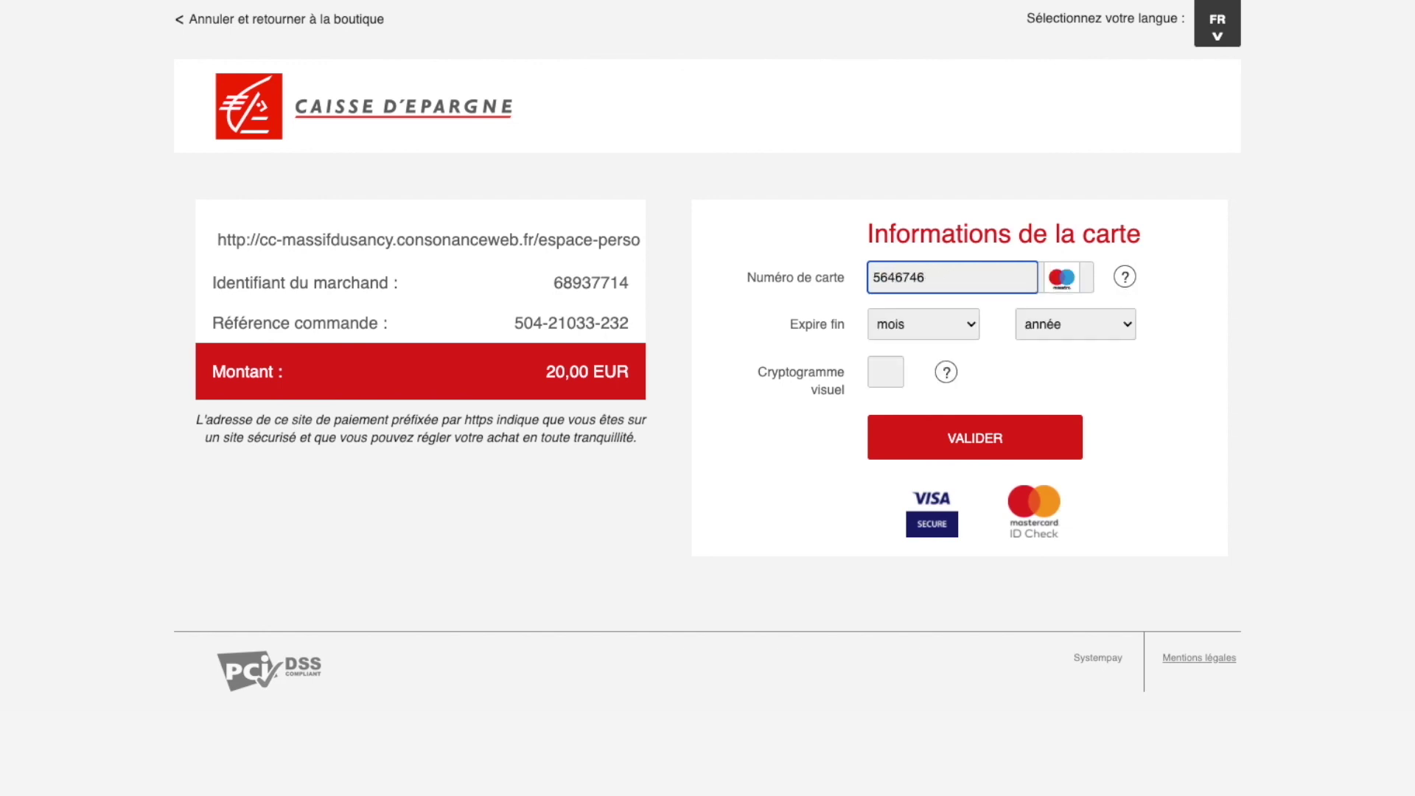
pyautogui.press('BackSpace')
pyautogui.press('BackSpace')
pyautogui.press('BackSpace')
pyautogui.press('BackSpace')
pyautogui.press('BackSpace')
pyautogui.press('BackSpace')
pyautogui.press('BackSpace')
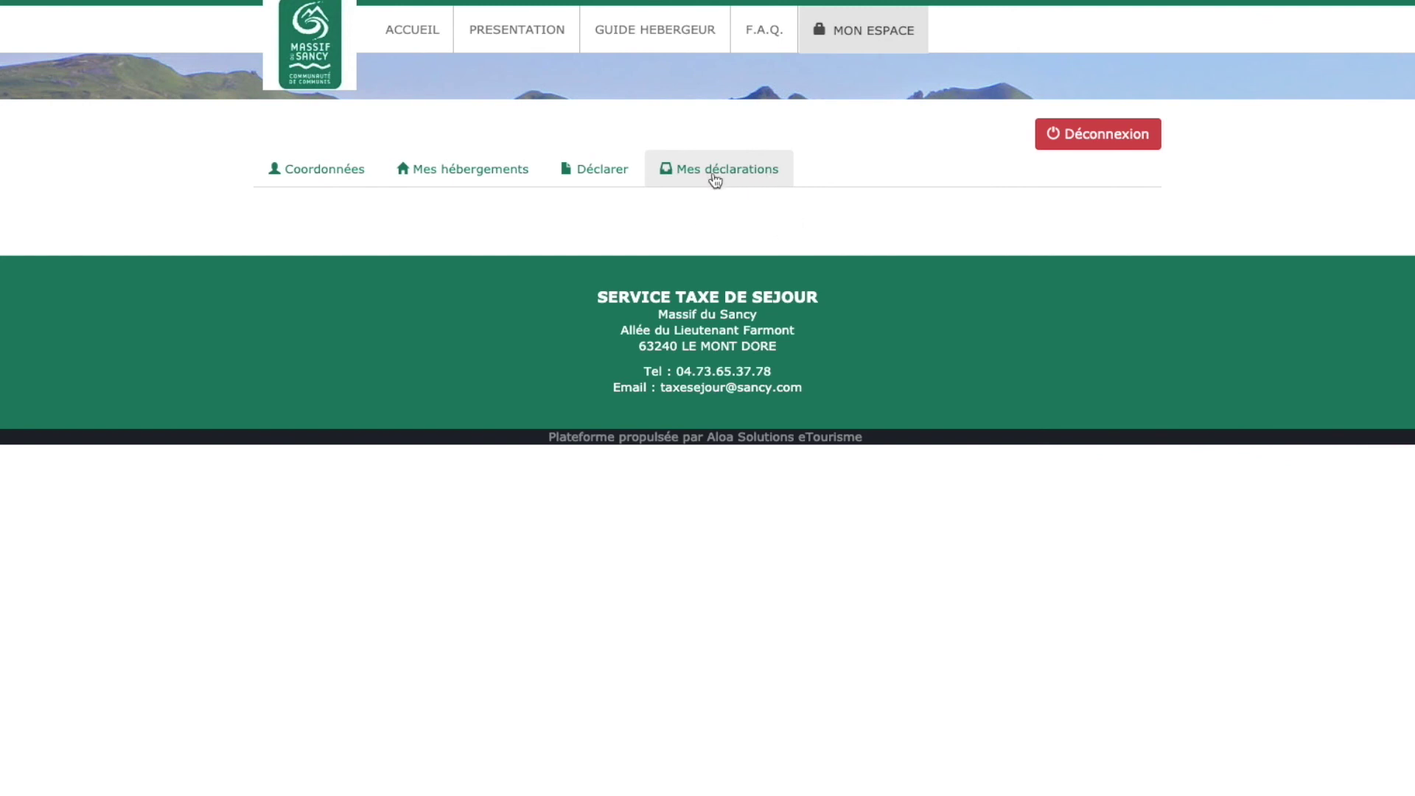
pyautogui.click(715, 177)
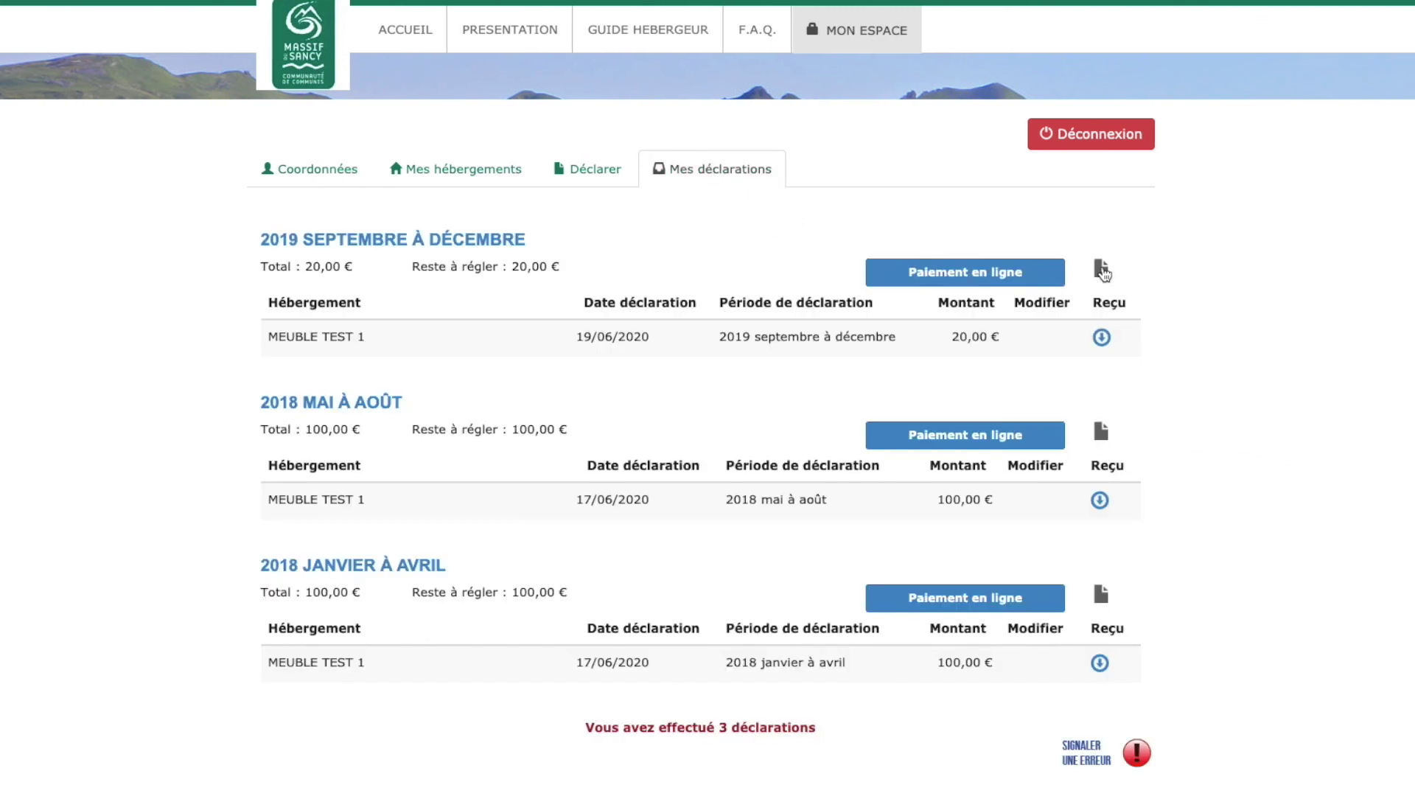